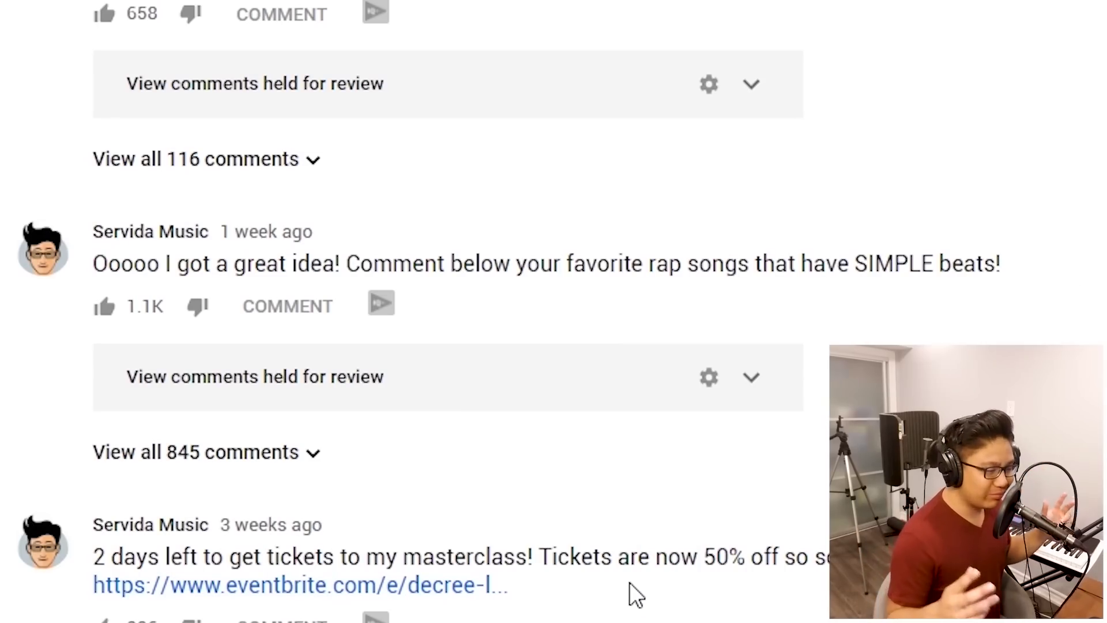
Expand all 845 replies under the simple-beats request and scroll through the suggested songs
left_click(259, 461)
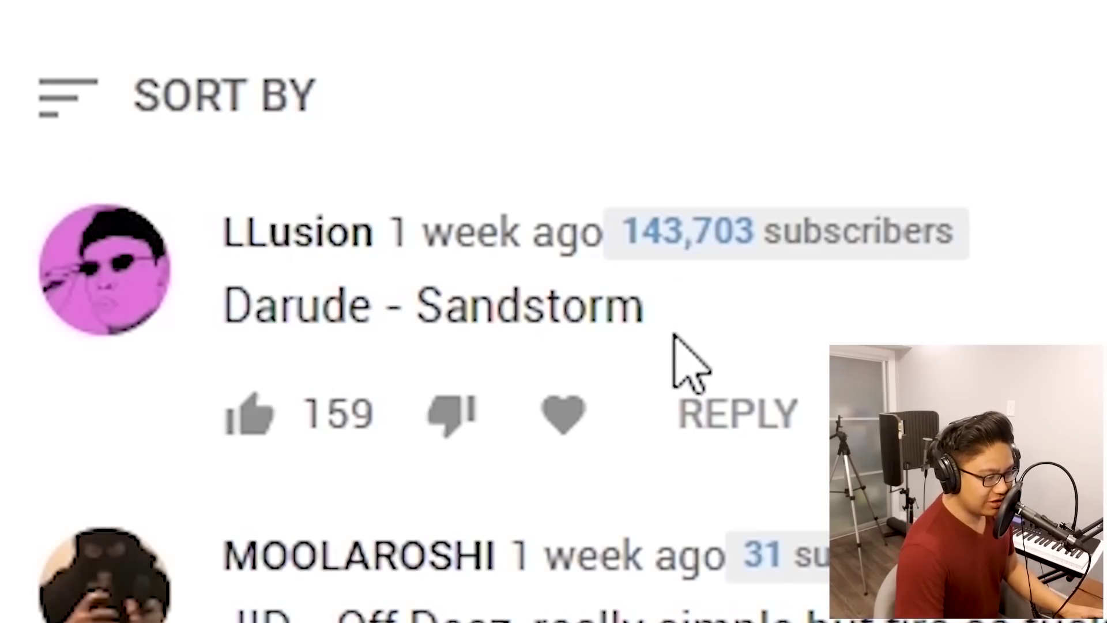
scroll(1050, 154, "down", 3)
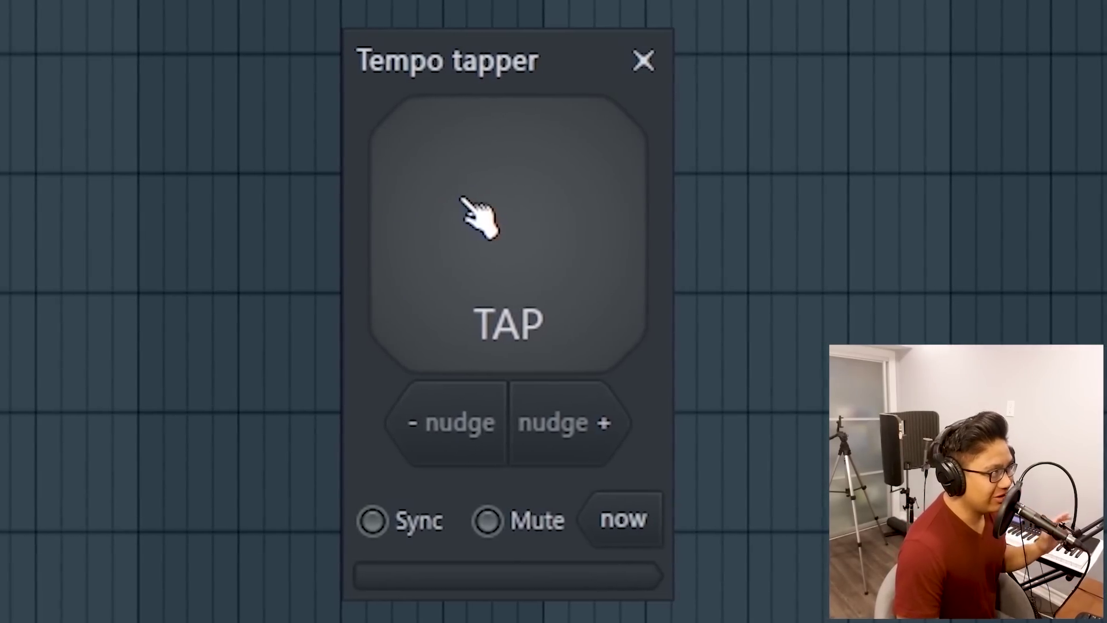
Tap the Tempo tapper until the project tempo reads 168 BPM, then close it
left_click(465, 198)
left_click(465, 198)
left_click(466, 198)
left_click(450, 198)
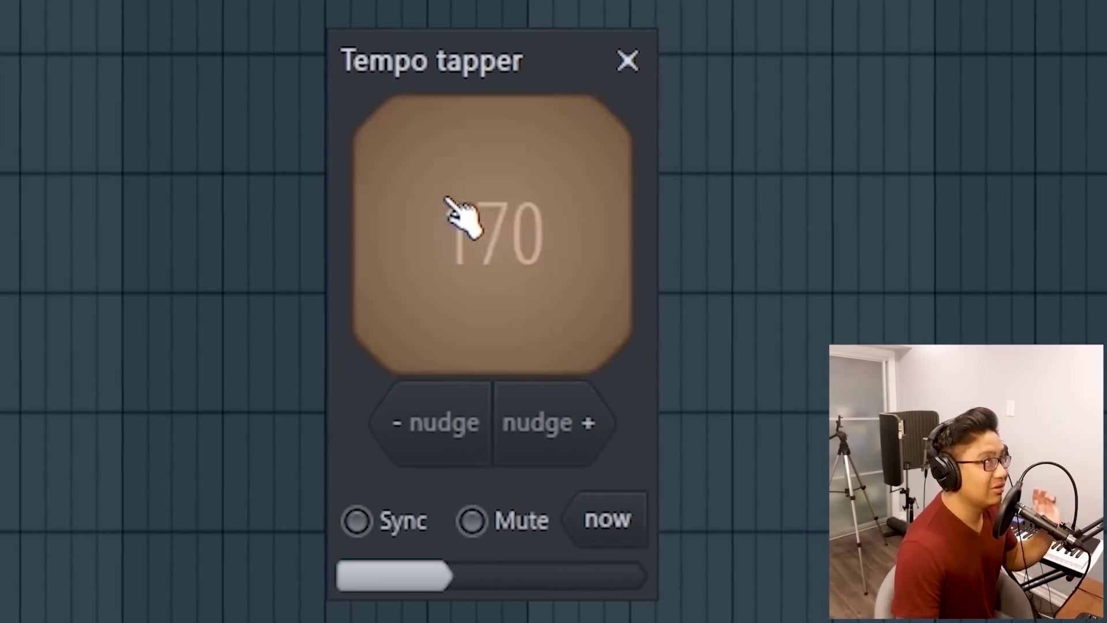
left_click(450, 198)
left_click(450, 198)
left_click(450, 197)
left_click(433, 199)
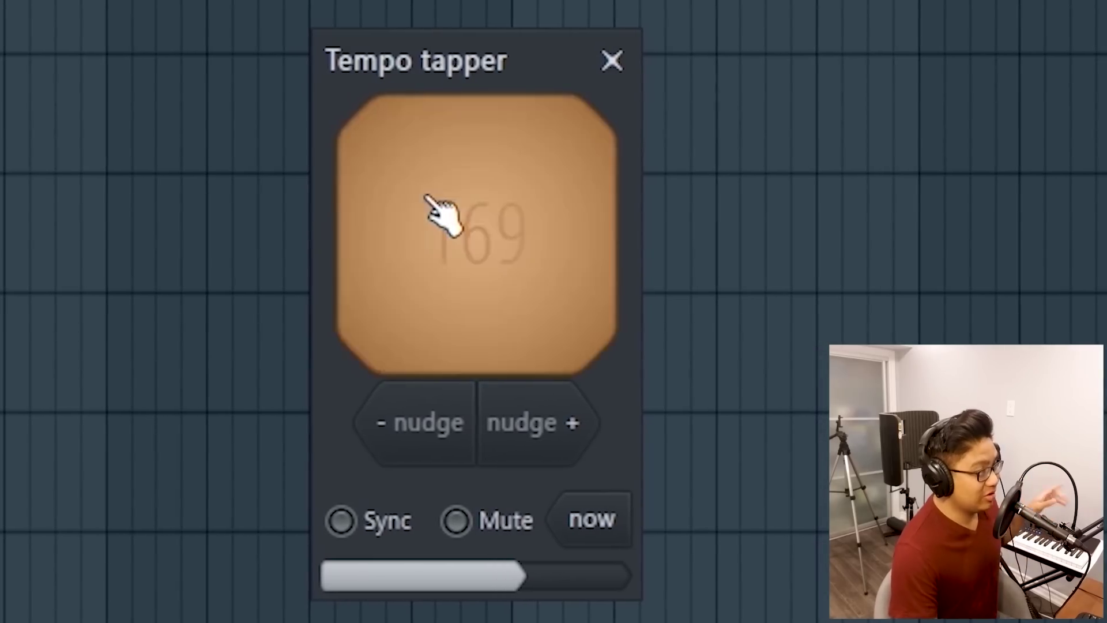
left_click(434, 199)
left_click(433, 199)
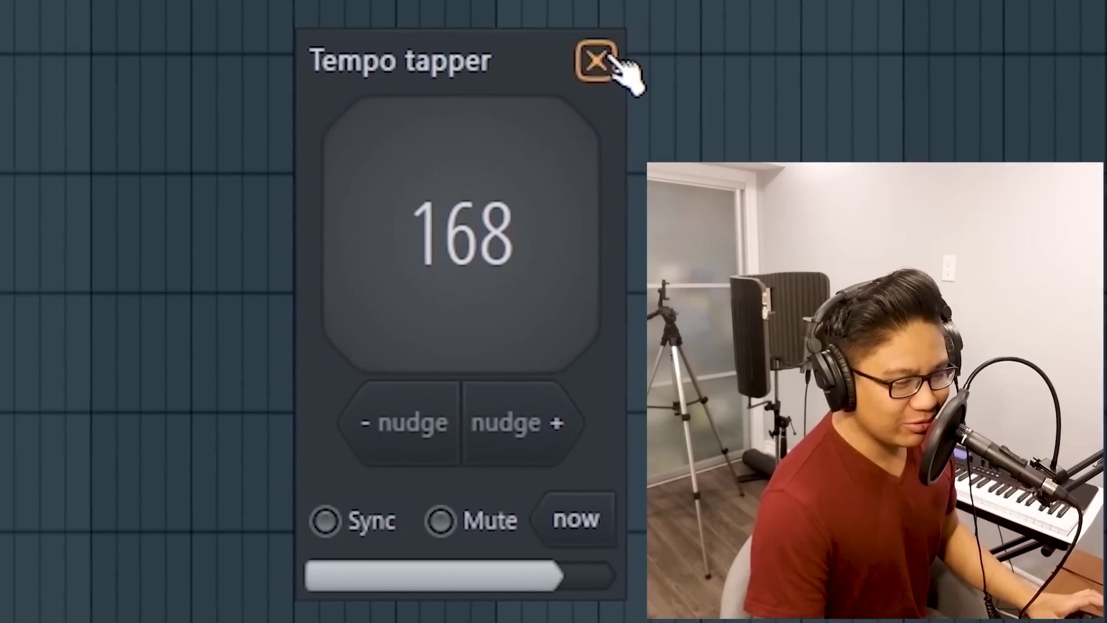
left_click(600, 60)
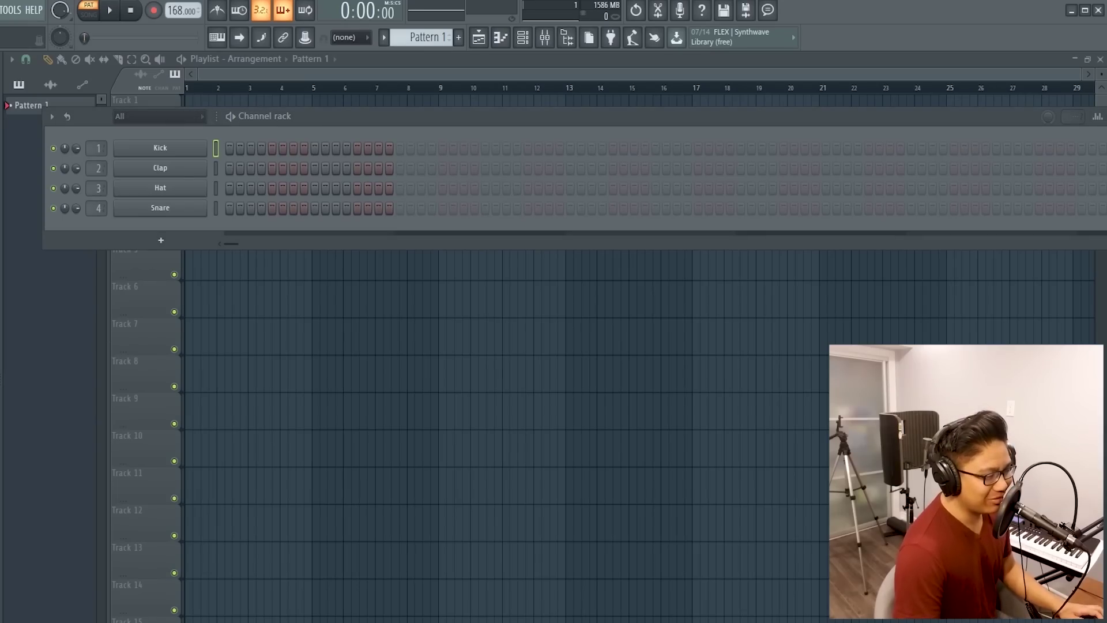
Fill the hihat channel on every other step and play the drum pattern
right_click(153, 194)
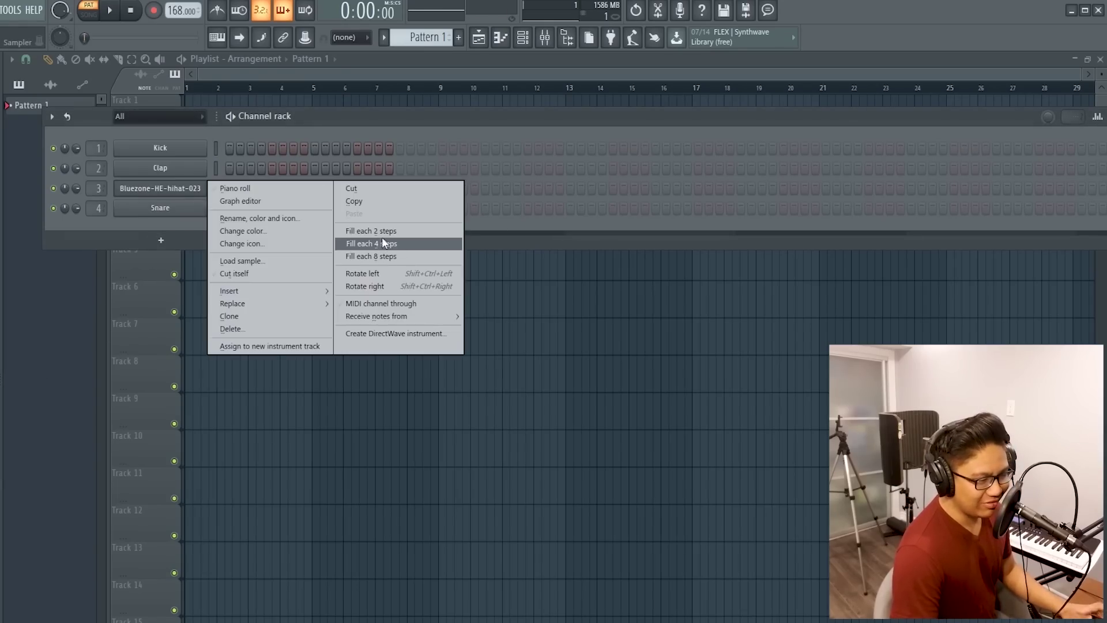
left_click(392, 234)
key("space")
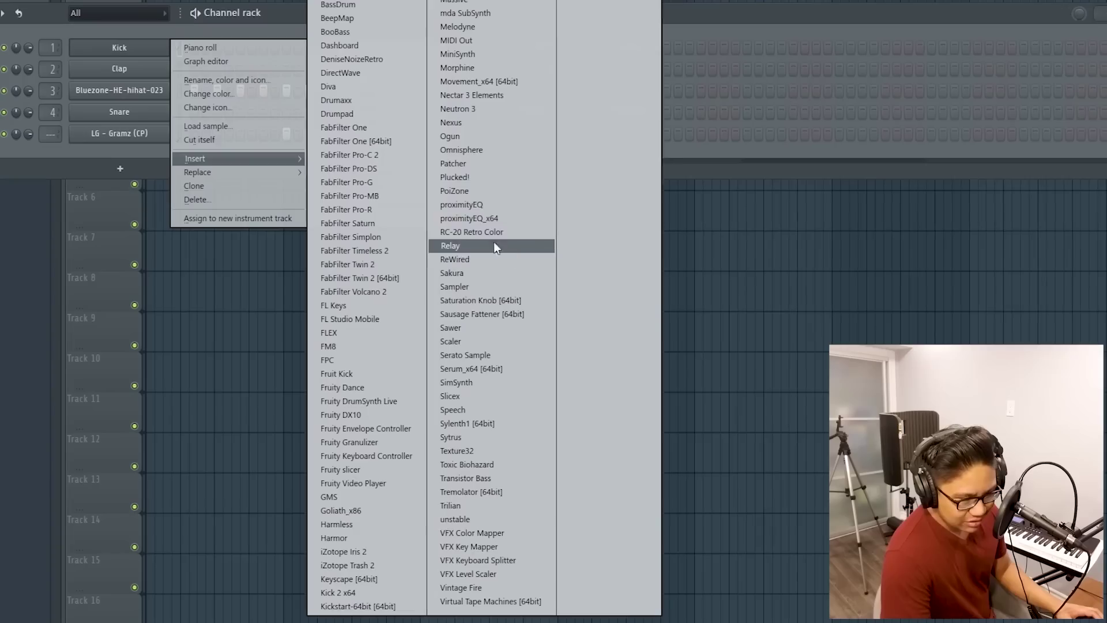
Add Omnisphere as a new instrument channel from the Insert plugin list
left_click(465, 149)
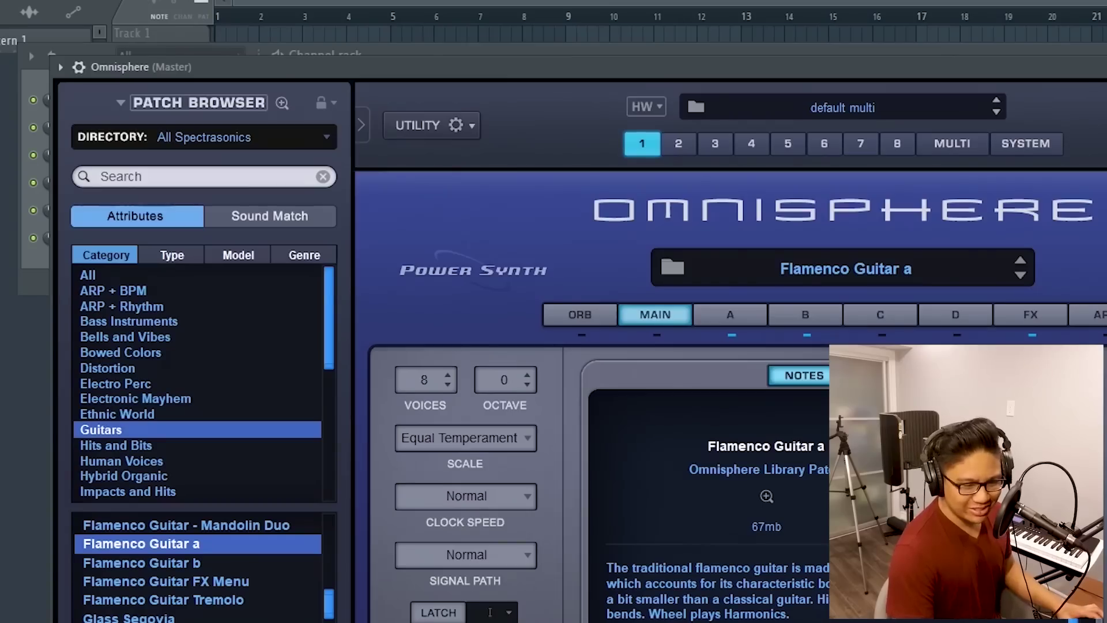
Open the Omnisphere channel's piano roll from the Channel rack
key("F6")
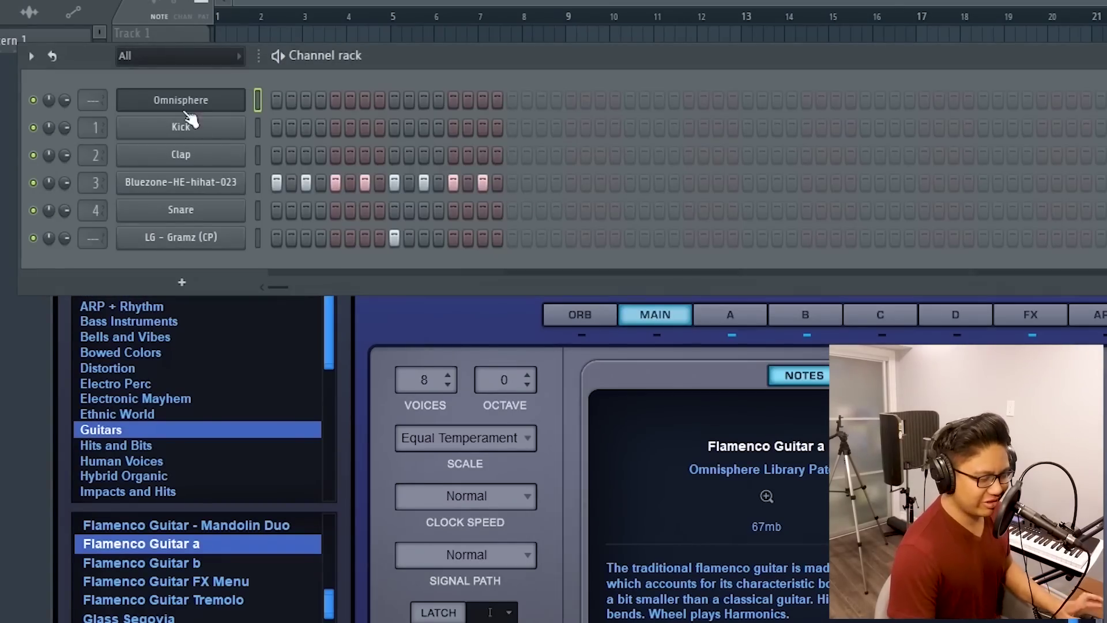
right_click(202, 101)
left_click(265, 99)
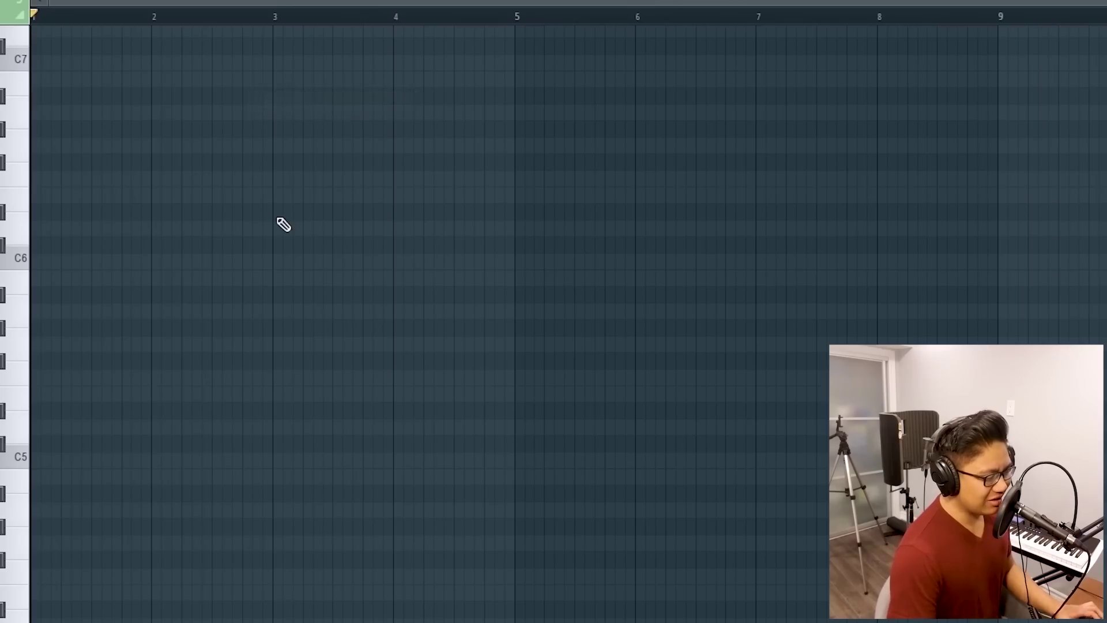
scroll(104, 281, "down", 3)
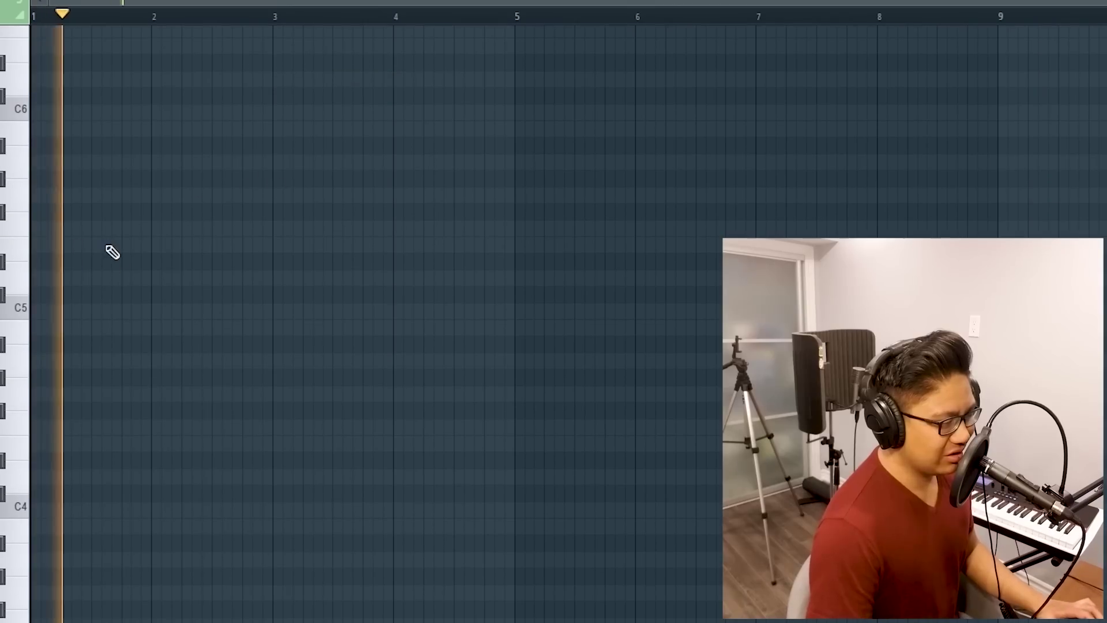
scroll(69, 166, "up", 3)
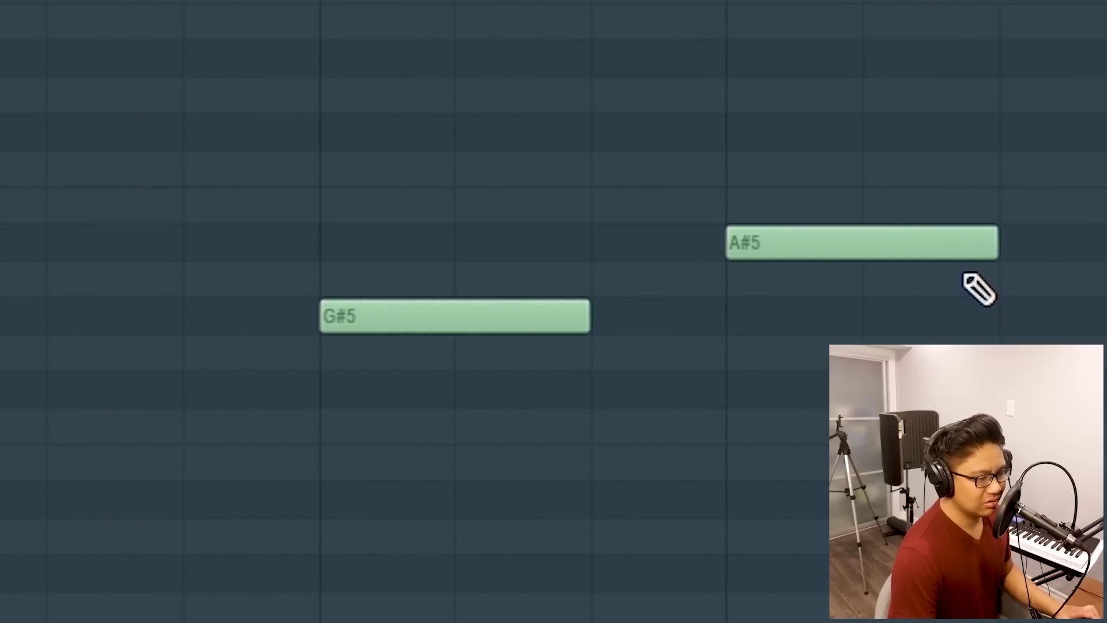
Rework the top note: move A#5 after G#5, then delete and redraw it
left_click_drag(859, 252, 717, 240)
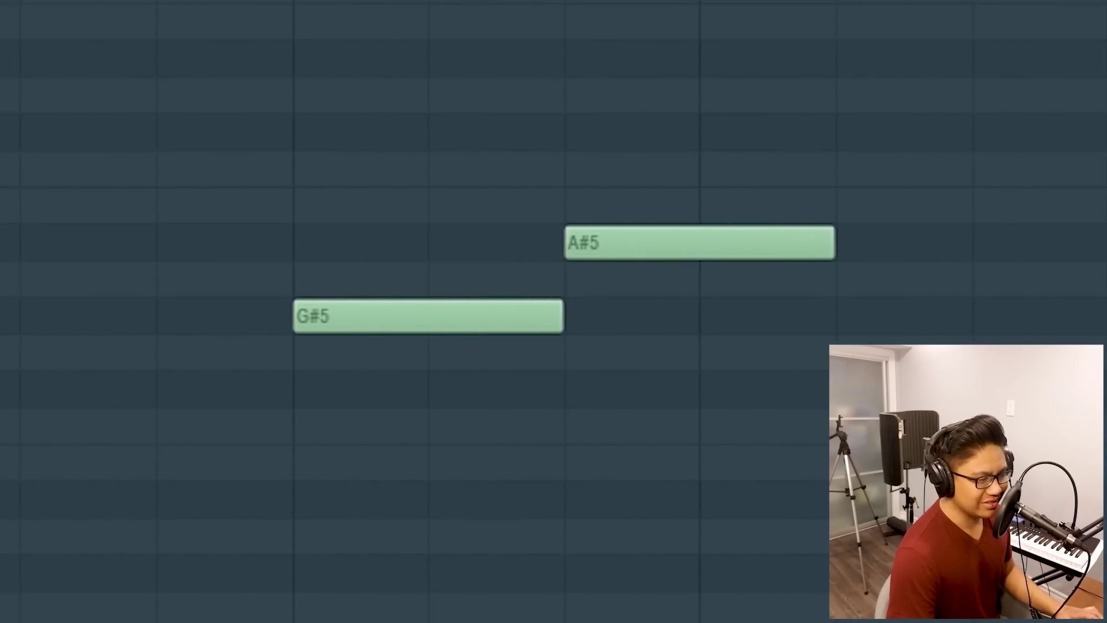
left_click_drag(639, 226, 687, 235)
right_click(681, 243)
left_click(597, 242)
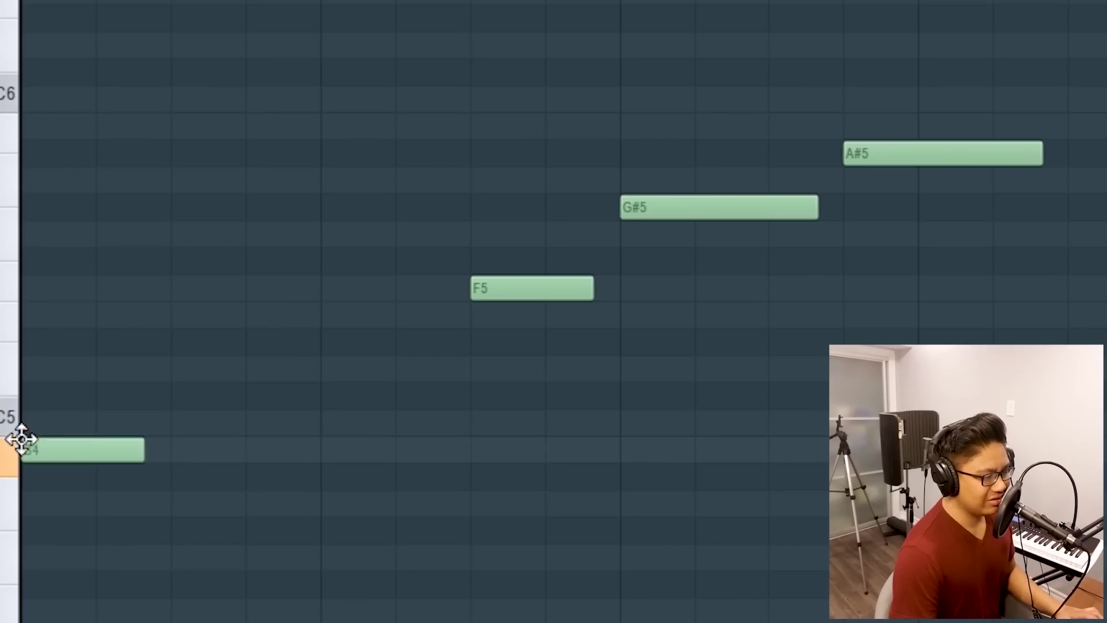
key("space")
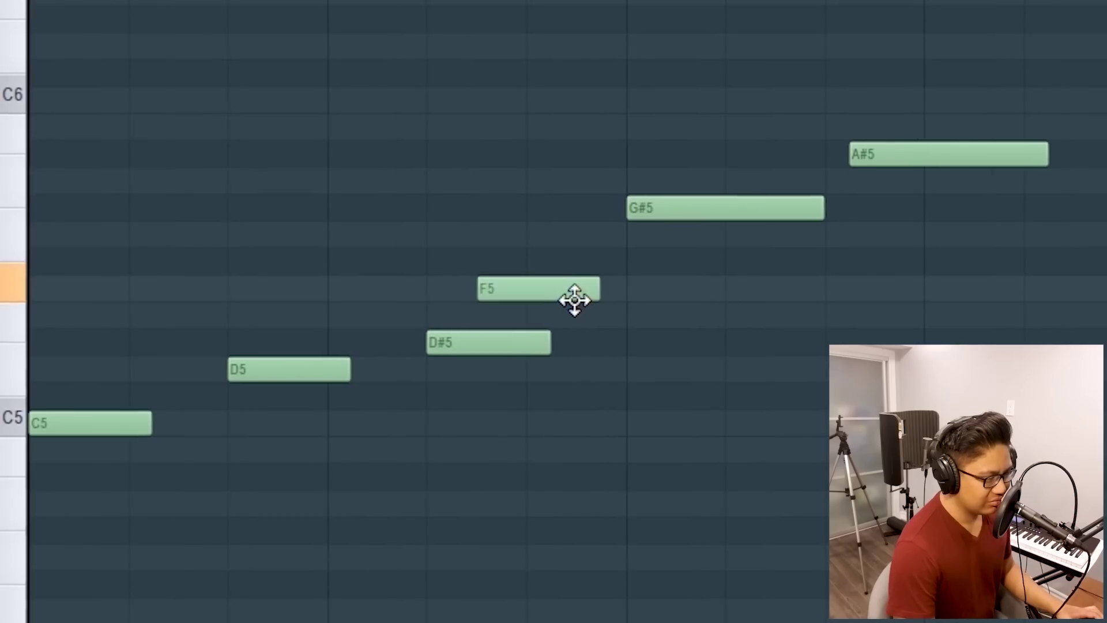
Redraw F5, shorten D#5, add a new D#5 above D5 and nudge D5 later
right_click(571, 295)
left_click(527, 297)
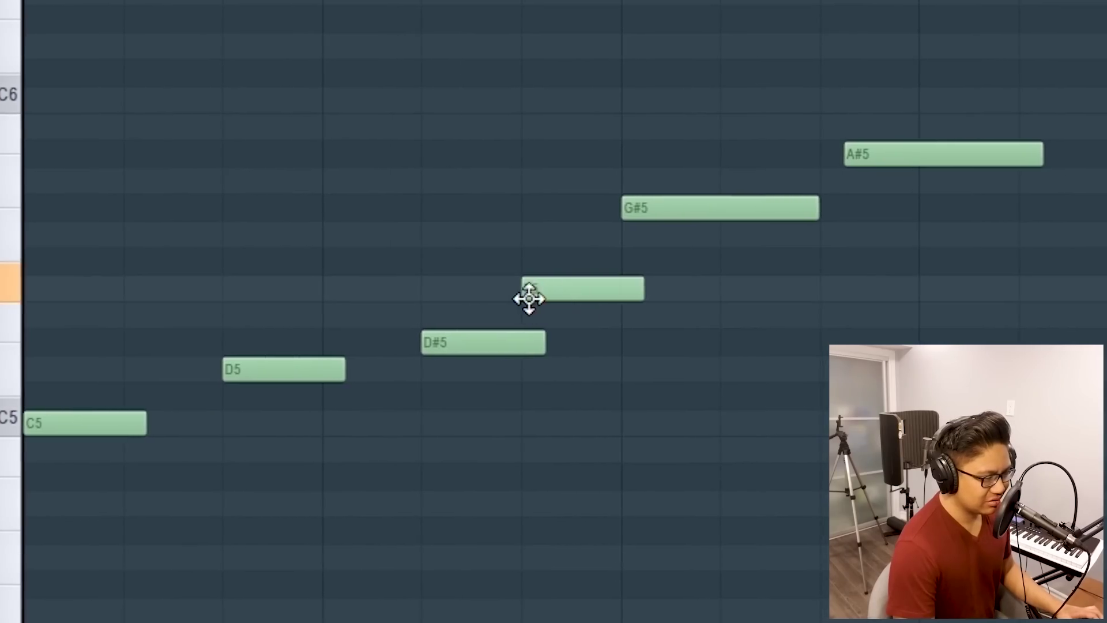
key("space")
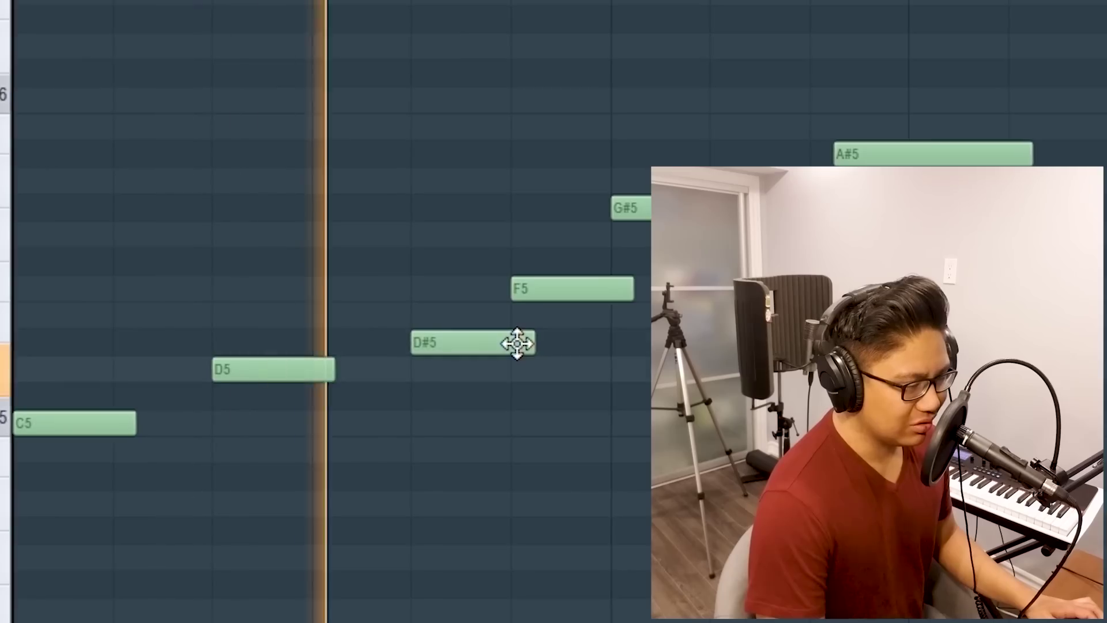
left_click_drag(514, 346, 489, 346)
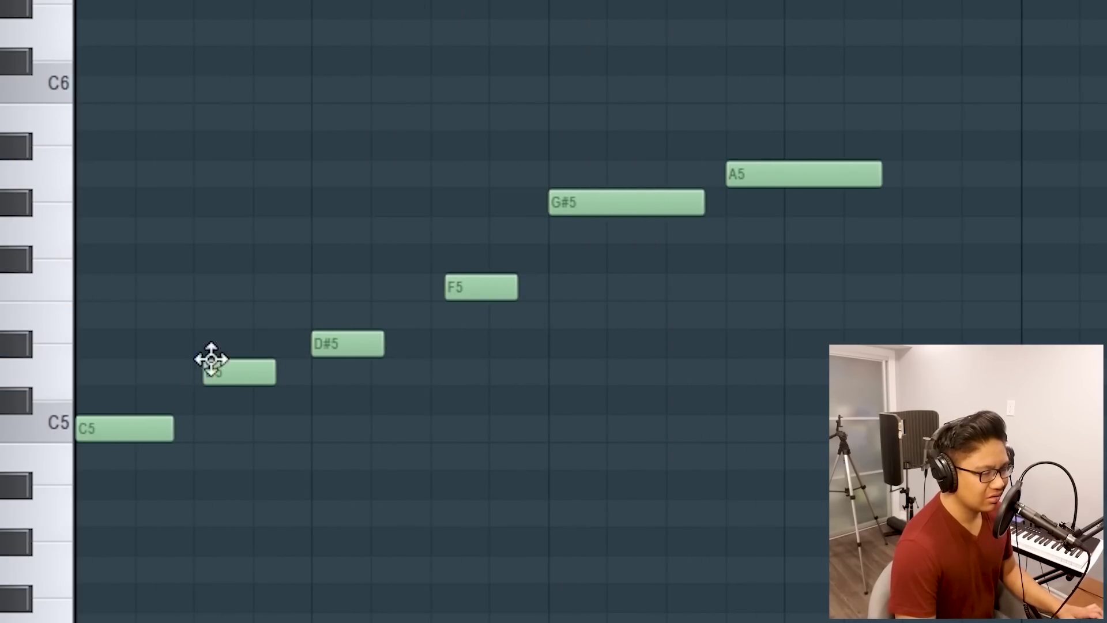
left_click(259, 350)
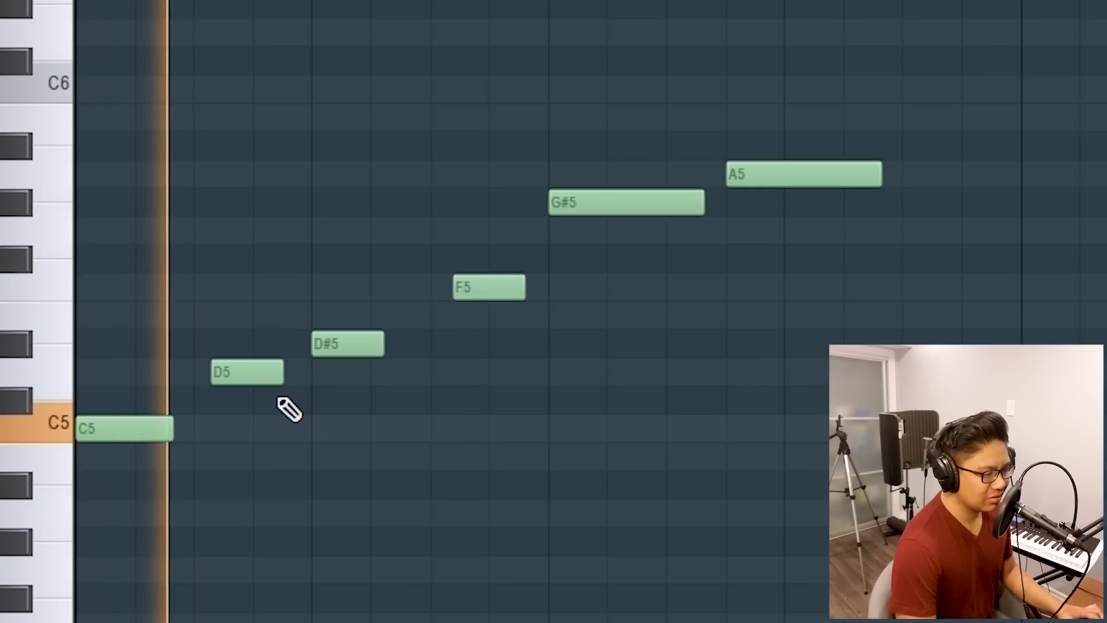
left_click_drag(247, 371, 255, 368)
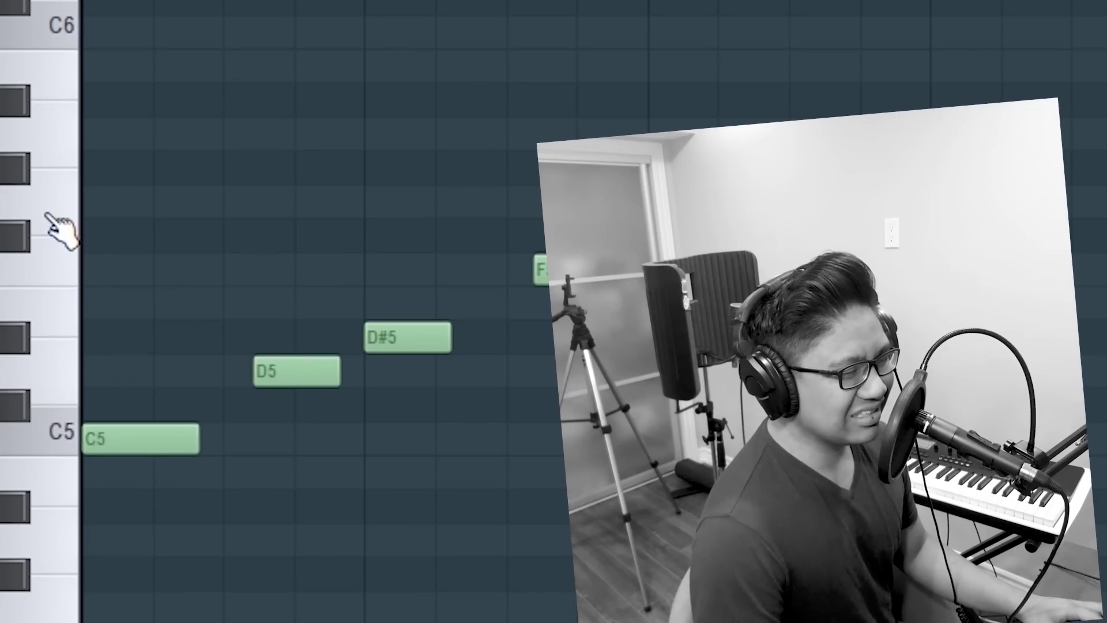
Lower the G#5 note to G5 and play the melody back
left_click(50, 206)
left_click(72, 136)
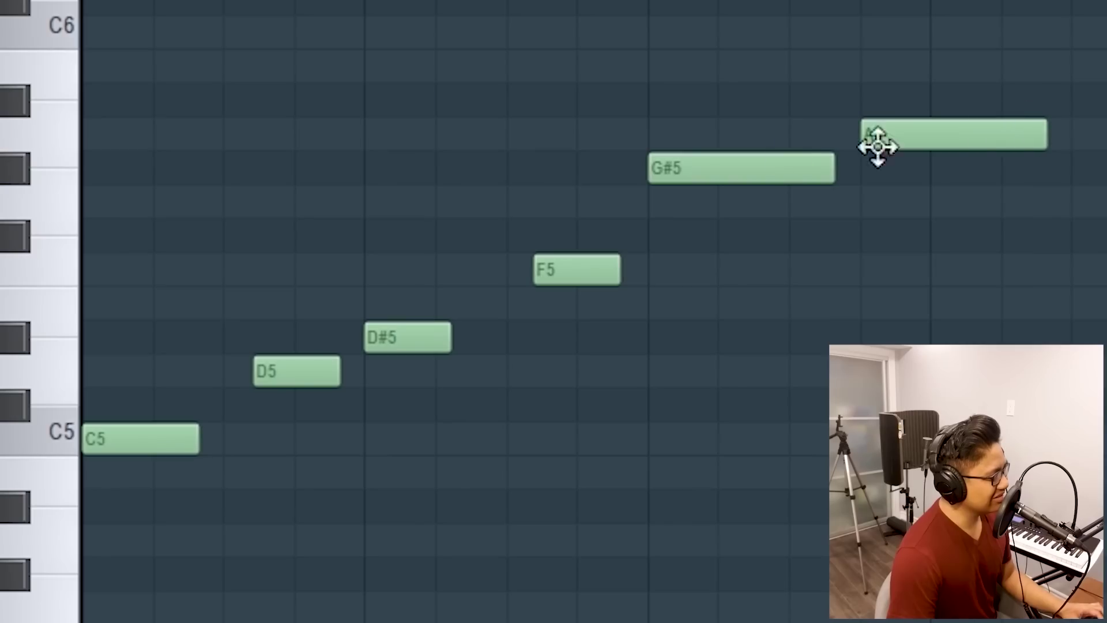
left_click_drag(769, 168, 769, 198)
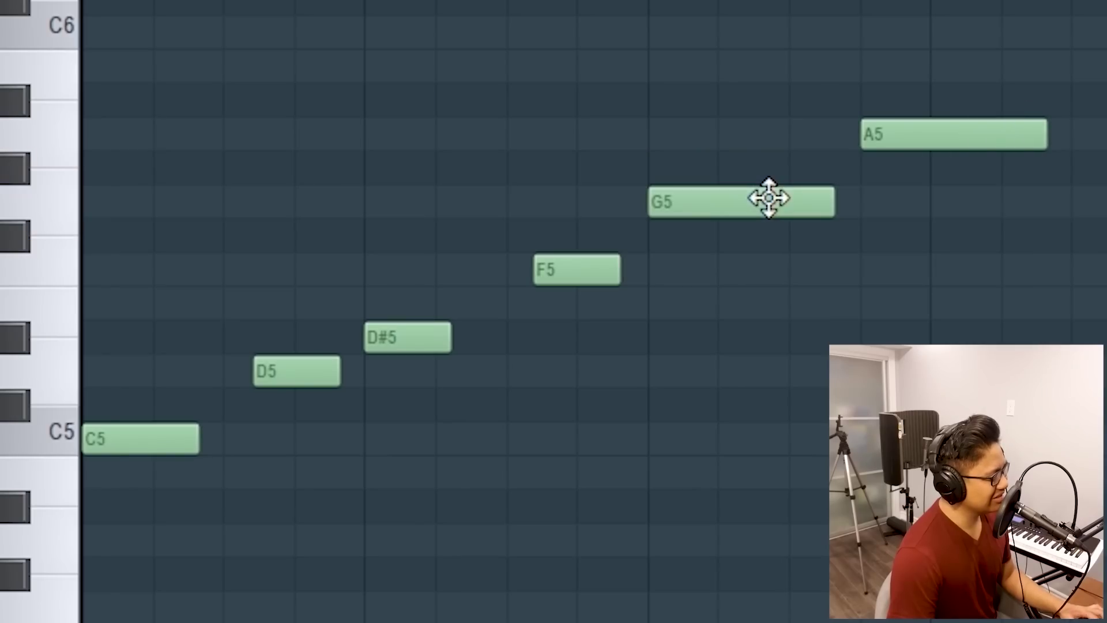
key("space")
left_click(38, 366)
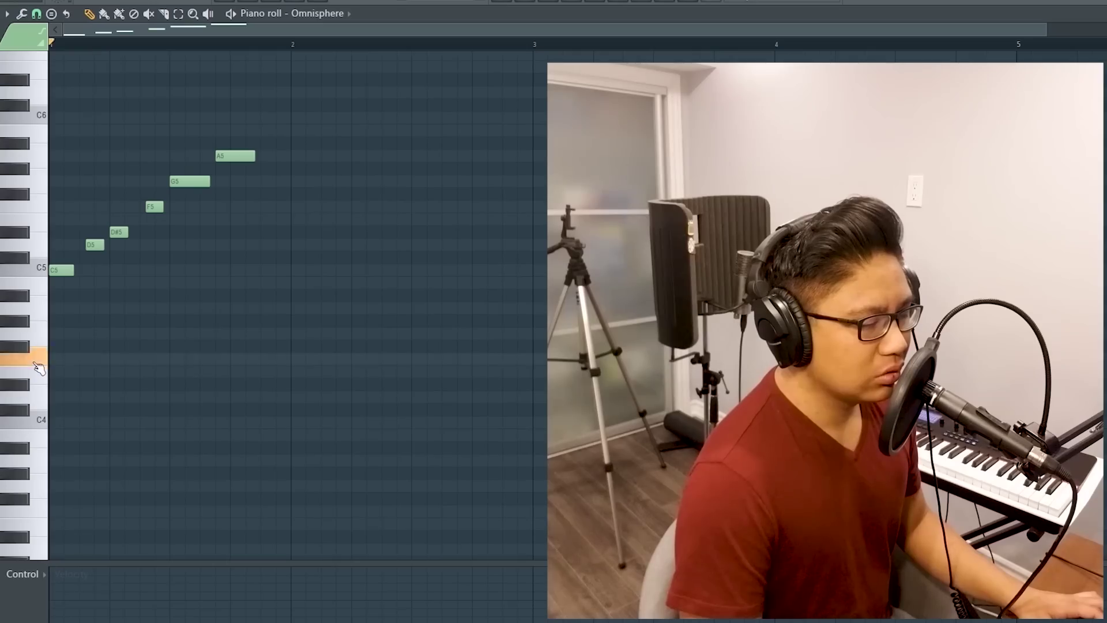
Raise F5 to F#5, then select all notes and shift the melody up an octave to C6
left_click(32, 357)
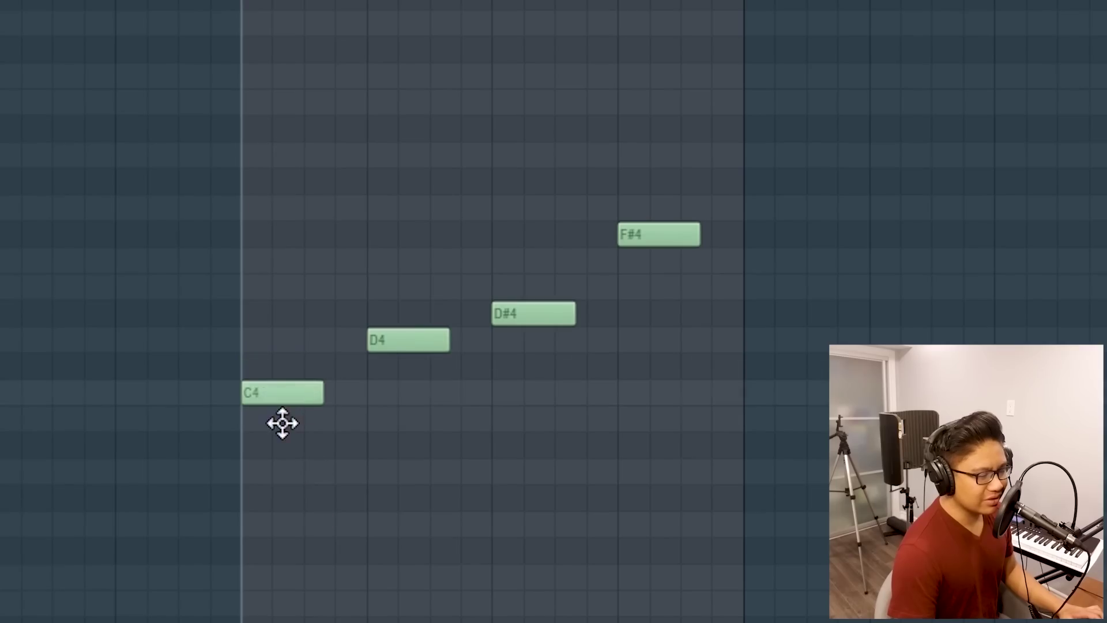
key("space")
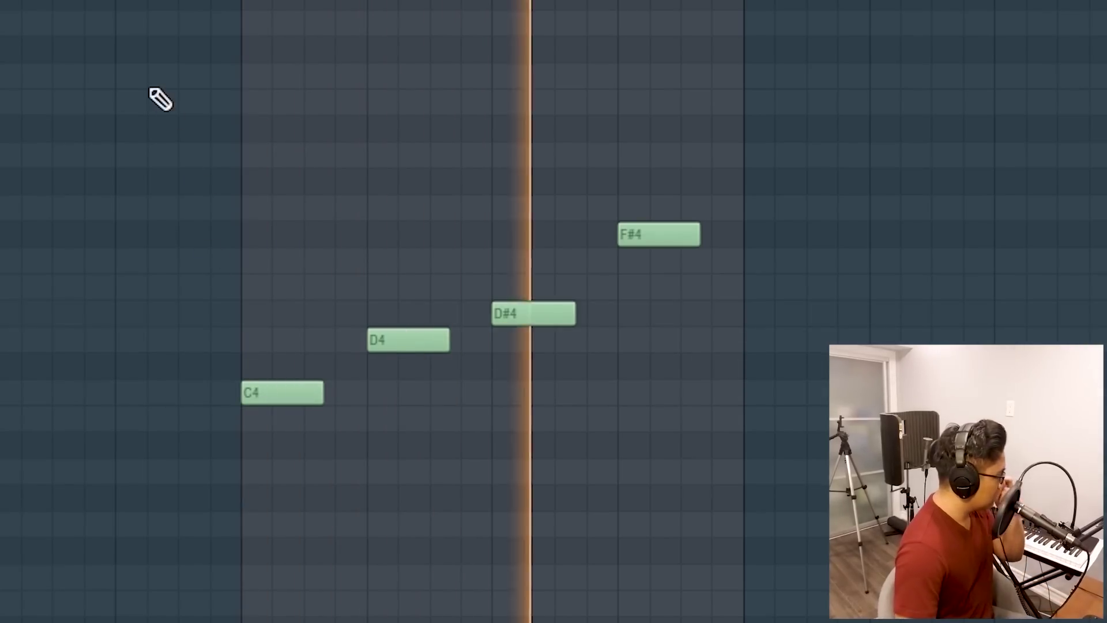
key("space")
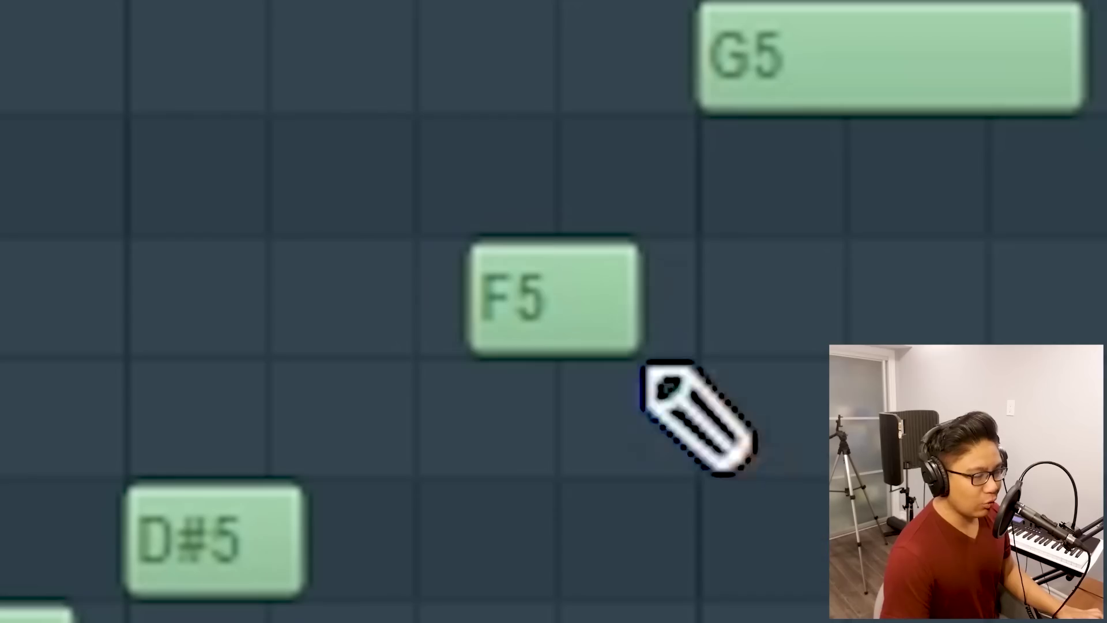
left_click_drag(532, 258, 531, 218)
key("space")
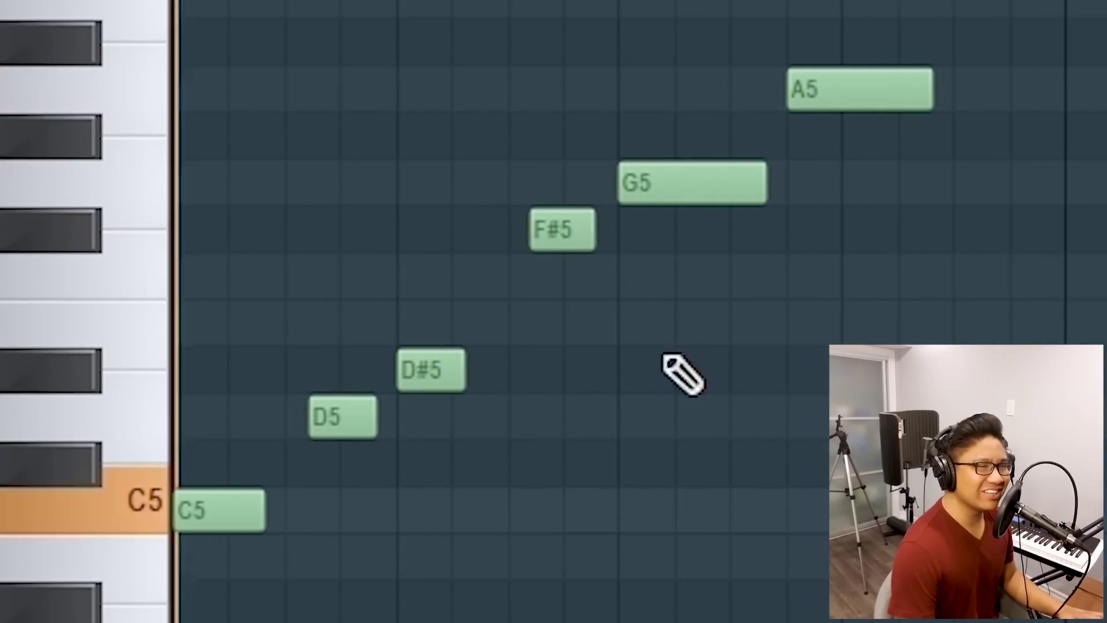
key("ctrl+a")
key("Delete")
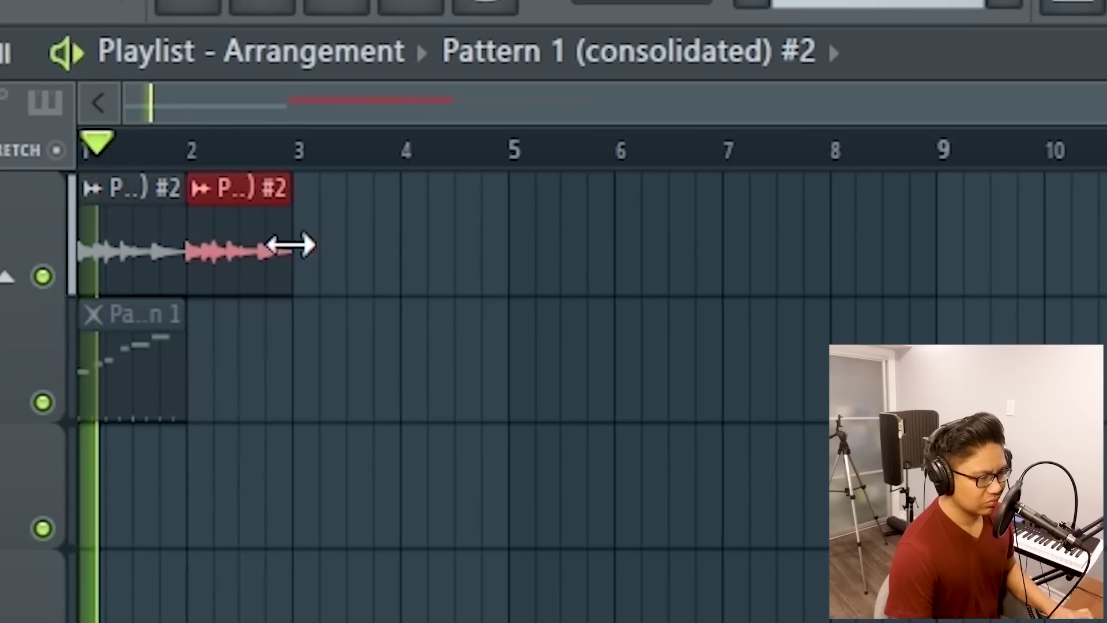
Repeat the consolidated audio clip across bars 1–4 and move the melody pattern after it
key("ctrl+b")
key("ctrl+b")
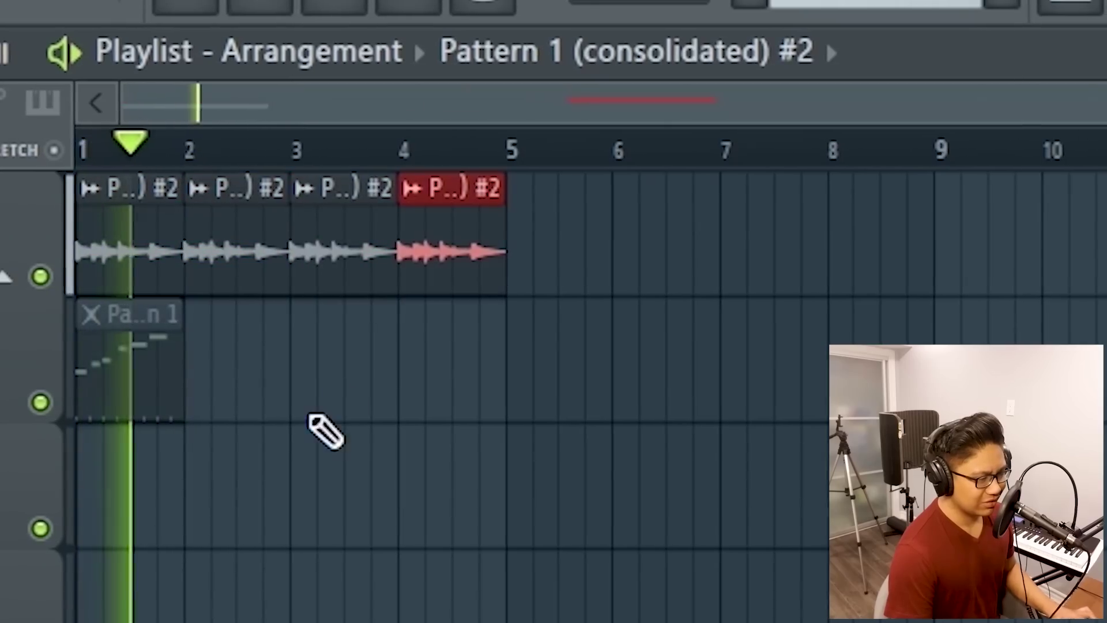
left_click_drag(168, 381, 555, 339)
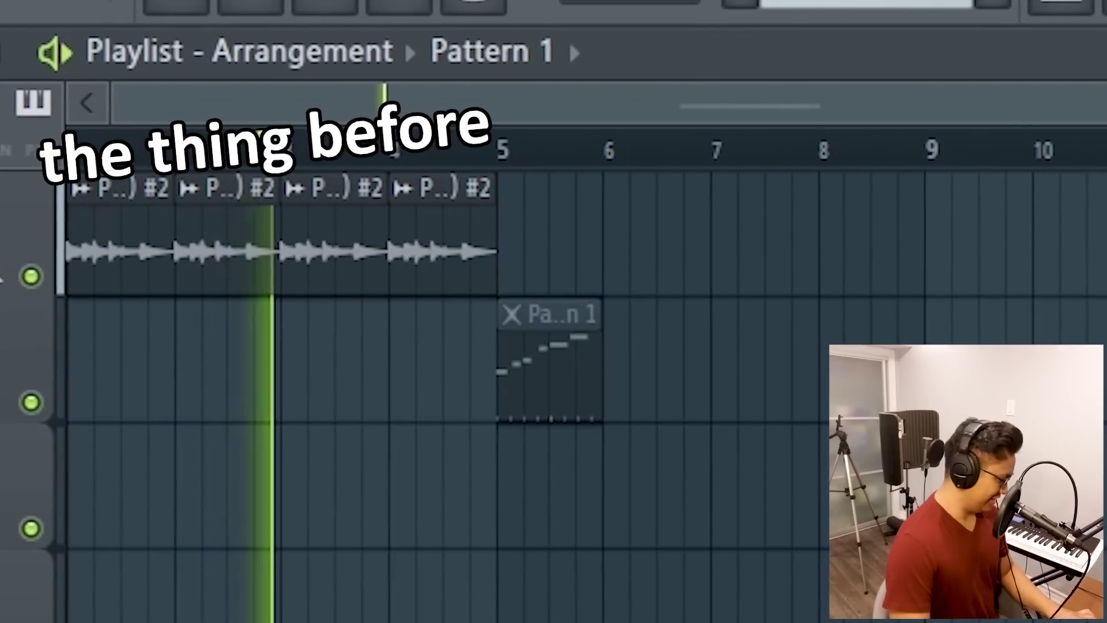
key("space")
key("ctrl+b")
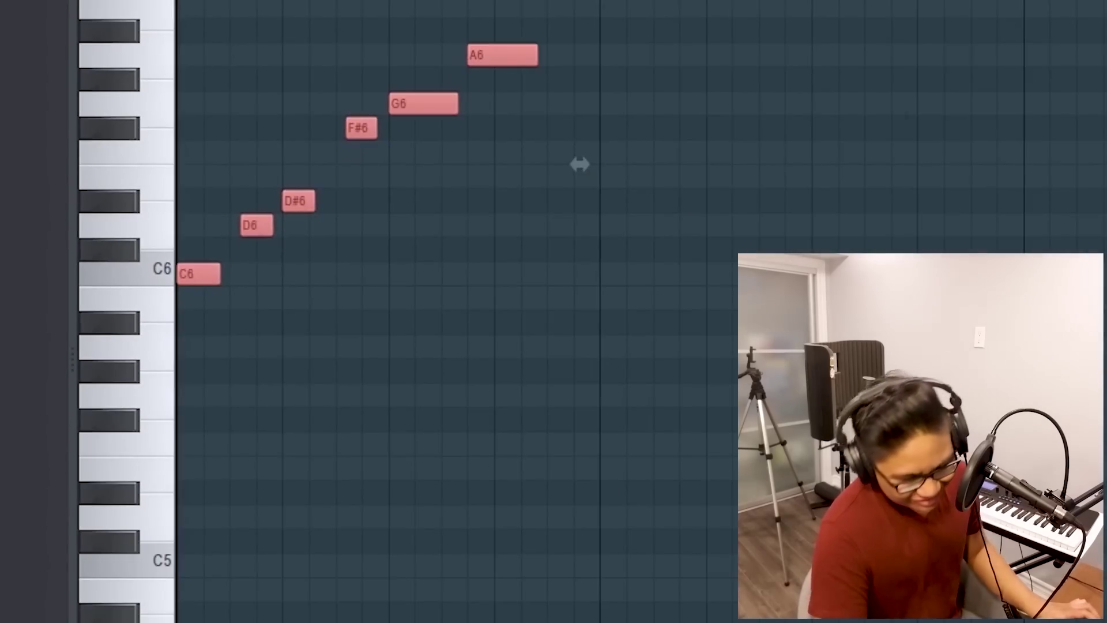
Double the melody an octave lower and add drum hits on steps 1 and 21
left_click_drag(180, 509, 168, 563)
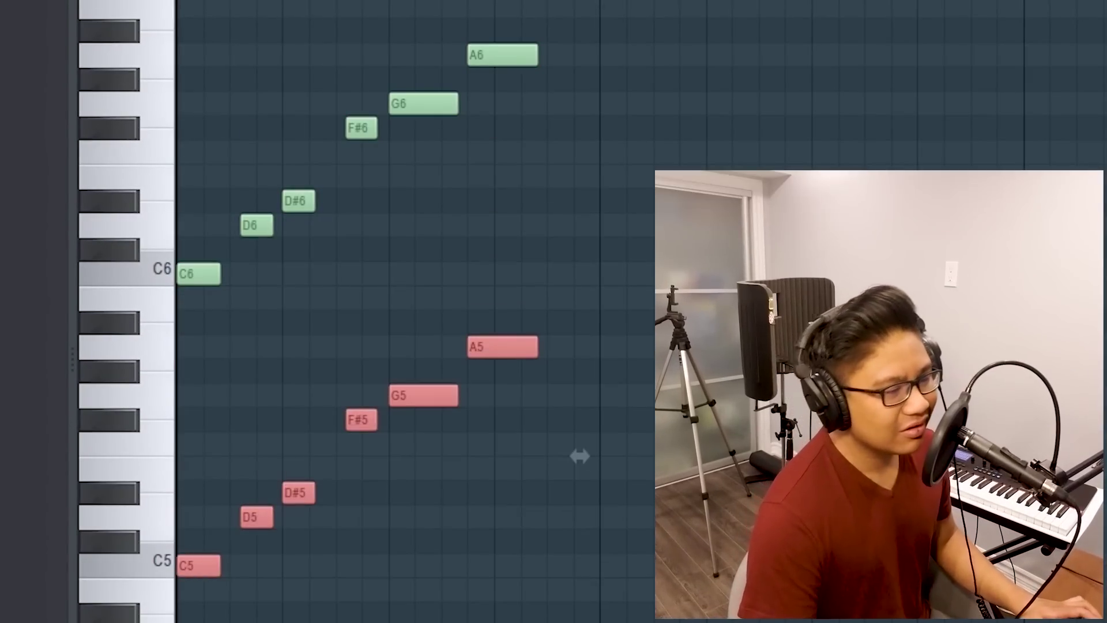
key("space")
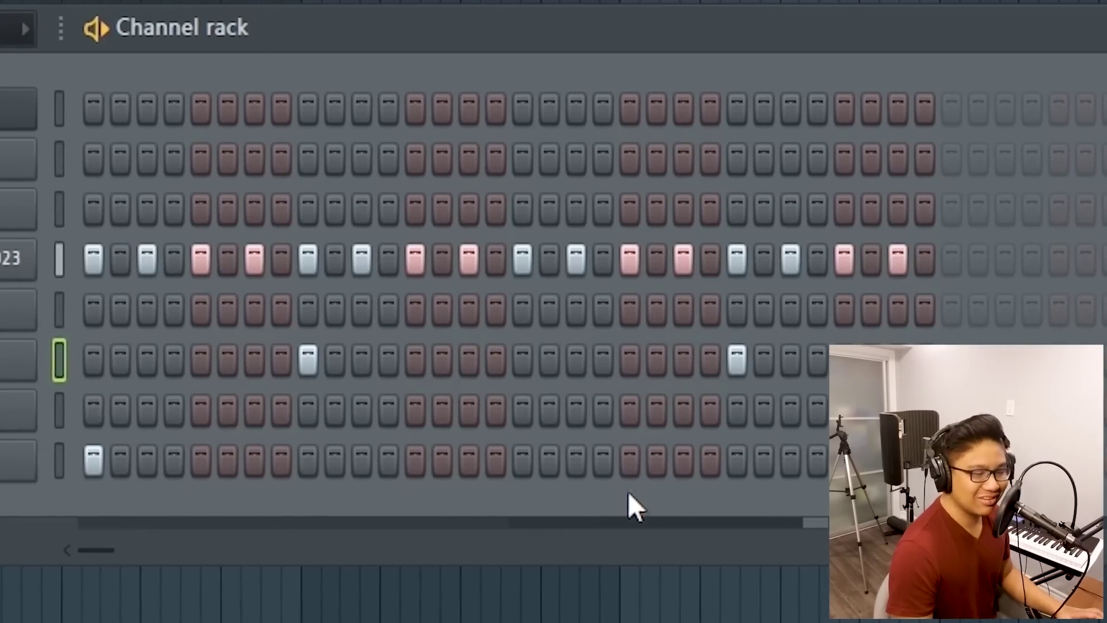
left_click(632, 469)
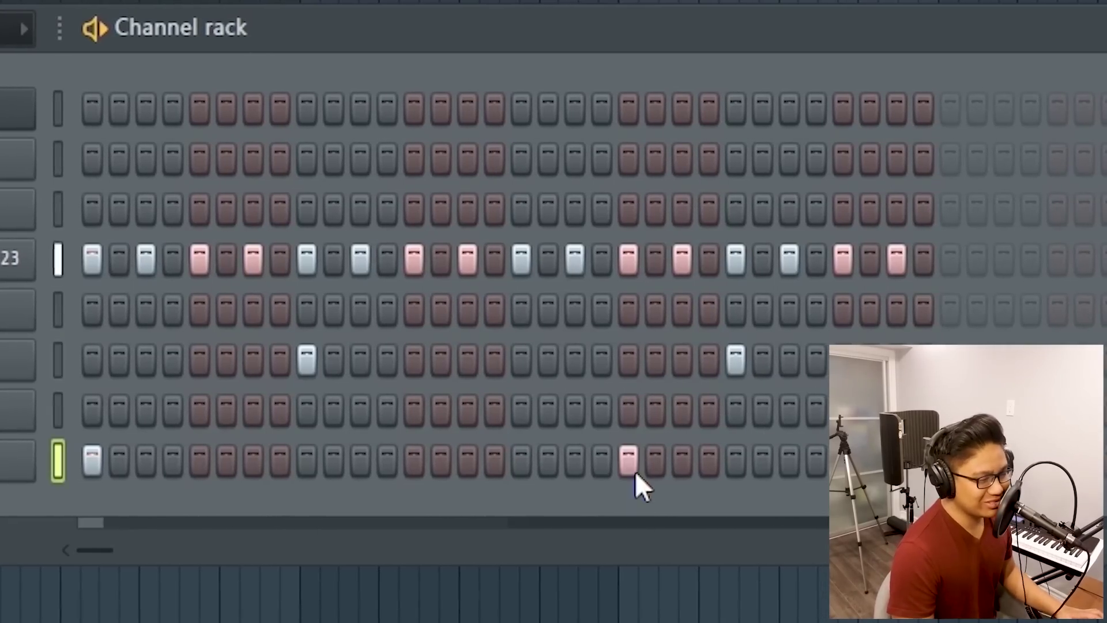
left_click(91, 399)
left_click(621, 410)
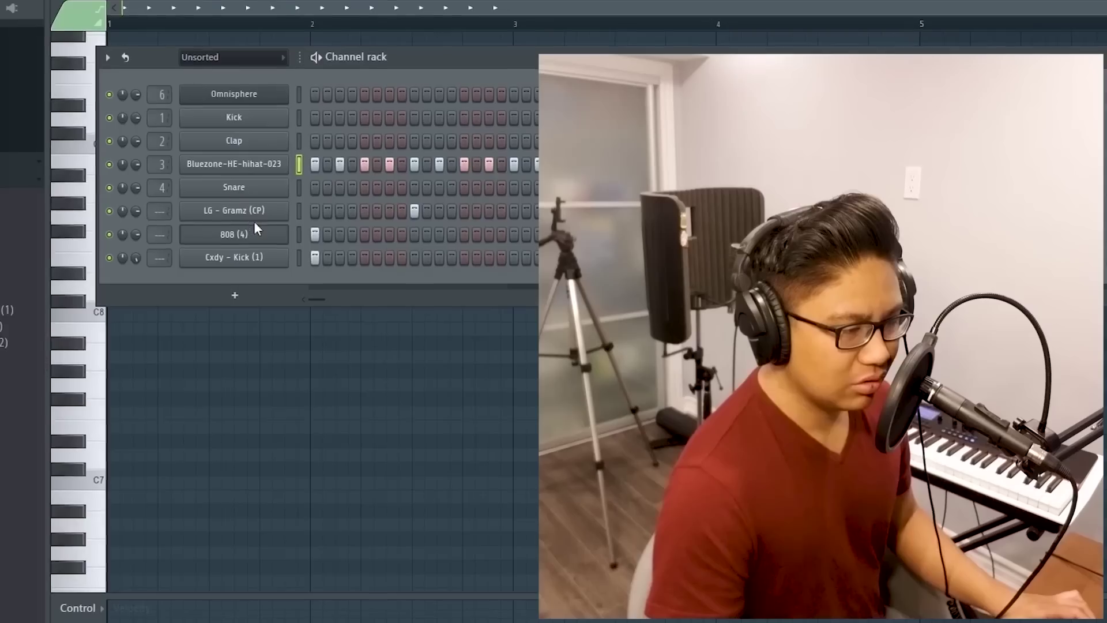
right_click(255, 228)
Open the 808 channel's notes in the piano roll and scroll through them
left_click(320, 228)
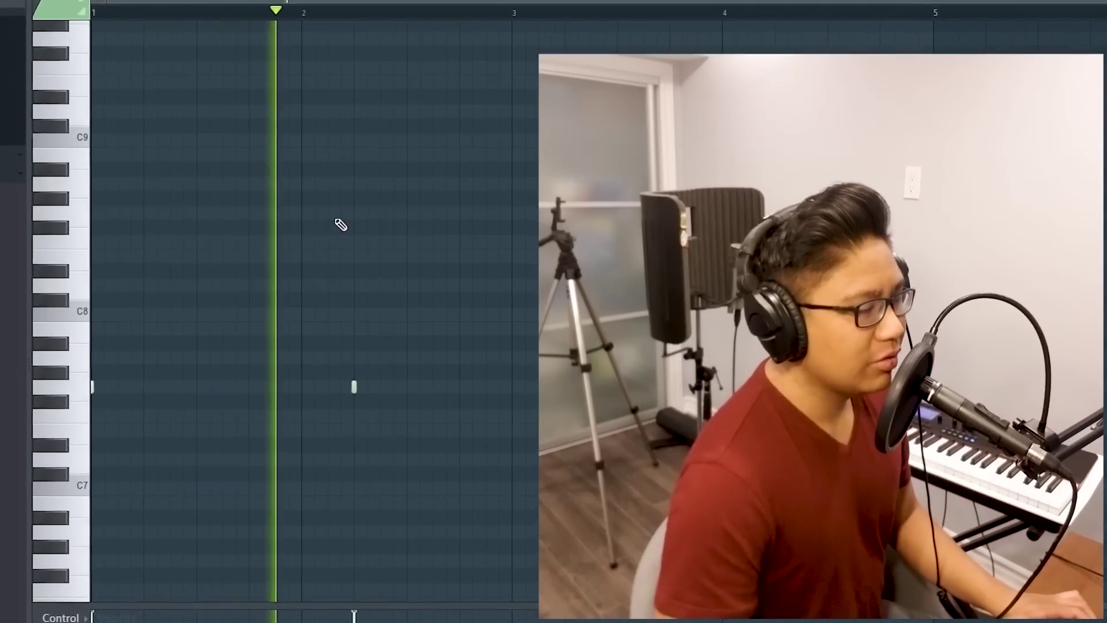
scroll(299, 84, "down", 3)
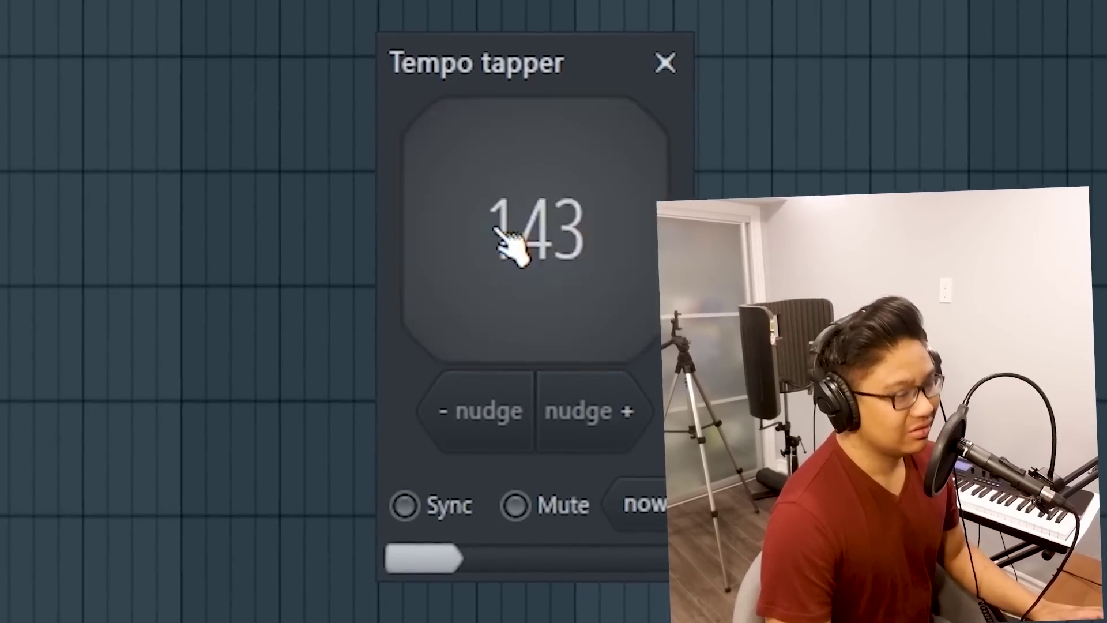
Tap along with the song until the Tempo tapper settles at about 145 BPM
left_click(496, 229)
left_click(497, 229)
left_click(496, 229)
left_click(496, 230)
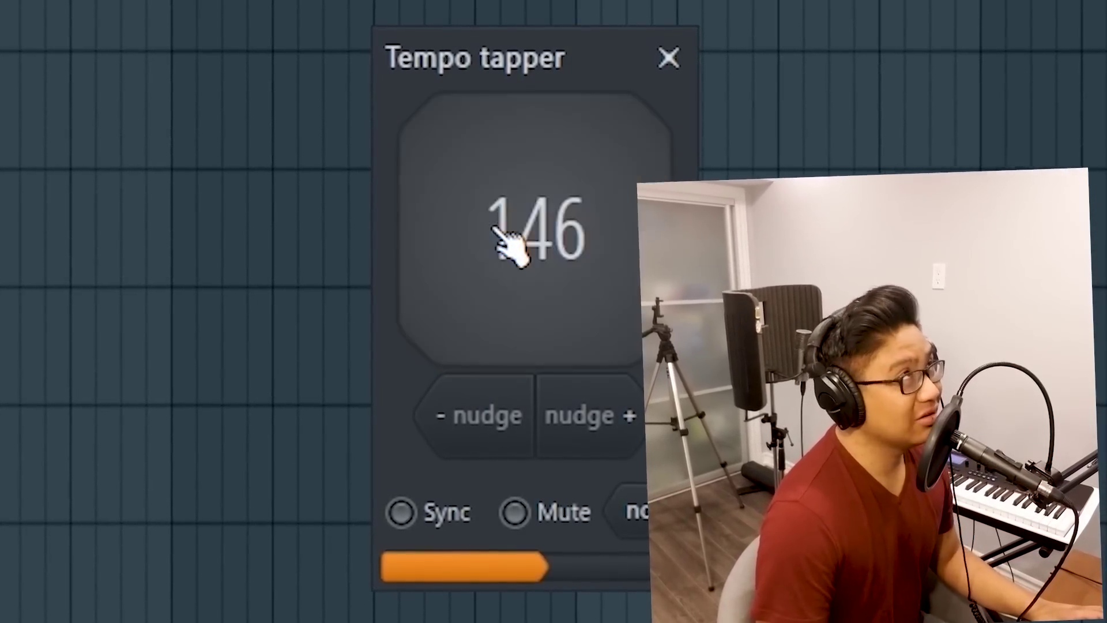
left_click(495, 228)
left_click(495, 228)
left_click(495, 228)
left_click(495, 228)
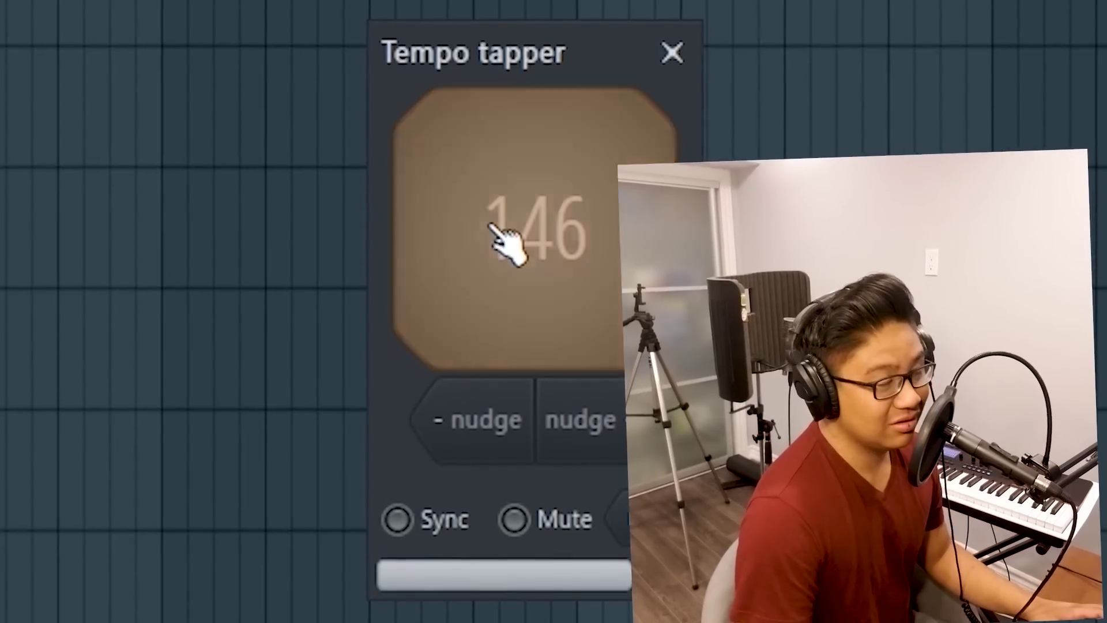
left_click(494, 228)
left_click(495, 228)
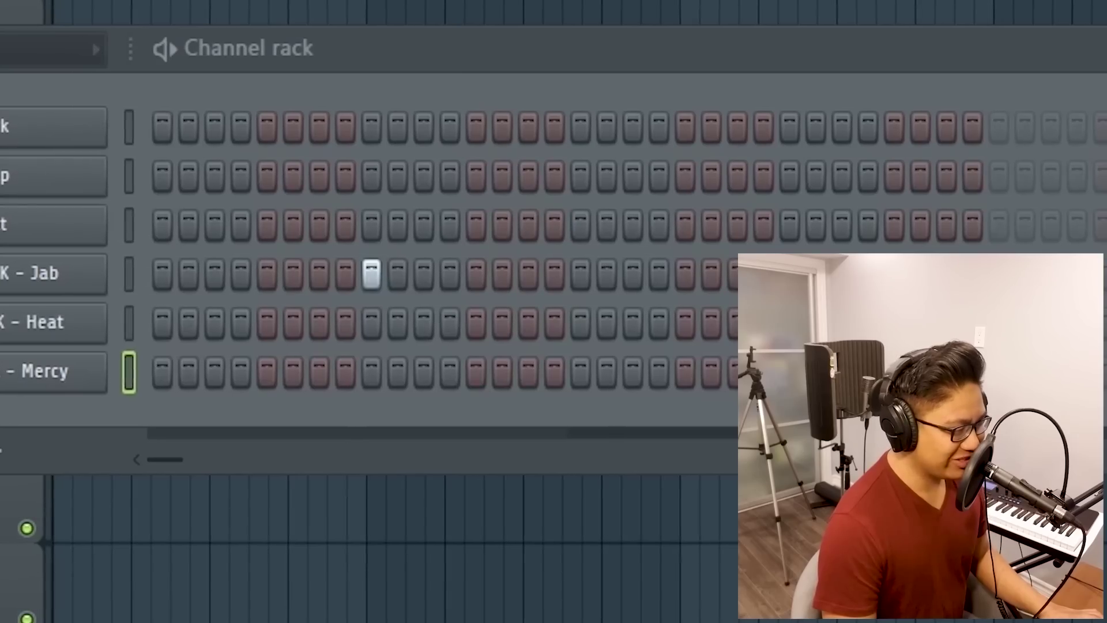
Fill the Capital DK - Meany row on every other step and hide the Channel rack
right_click(22, 224)
left_click(623, 326)
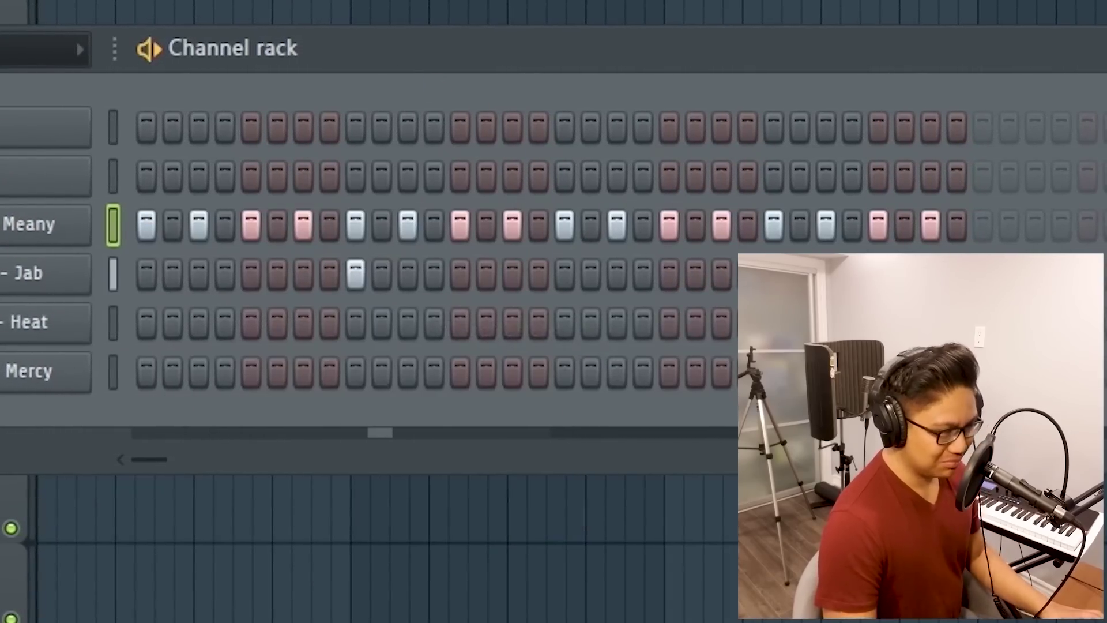
key("F6")
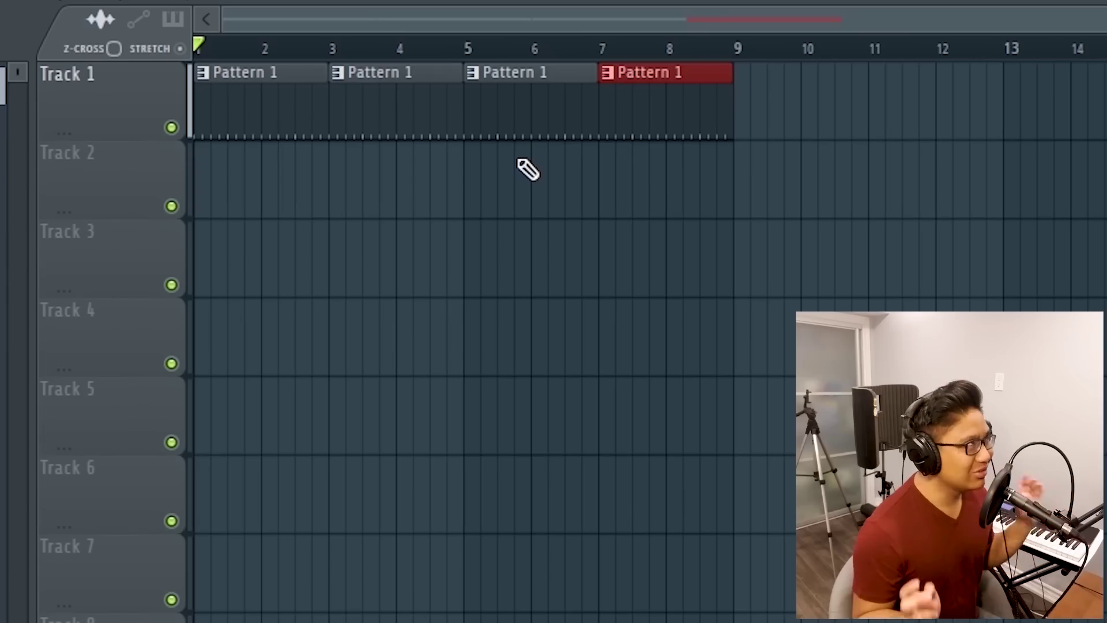
Record a vocal take over the beat, stop, and play the take back
key("space")
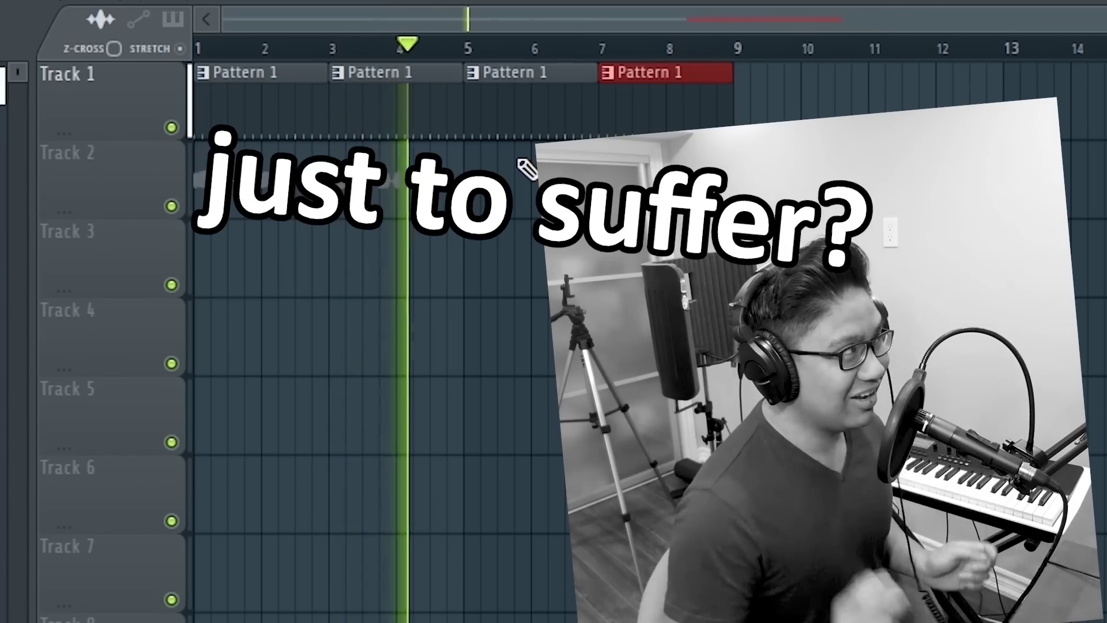
key("space")
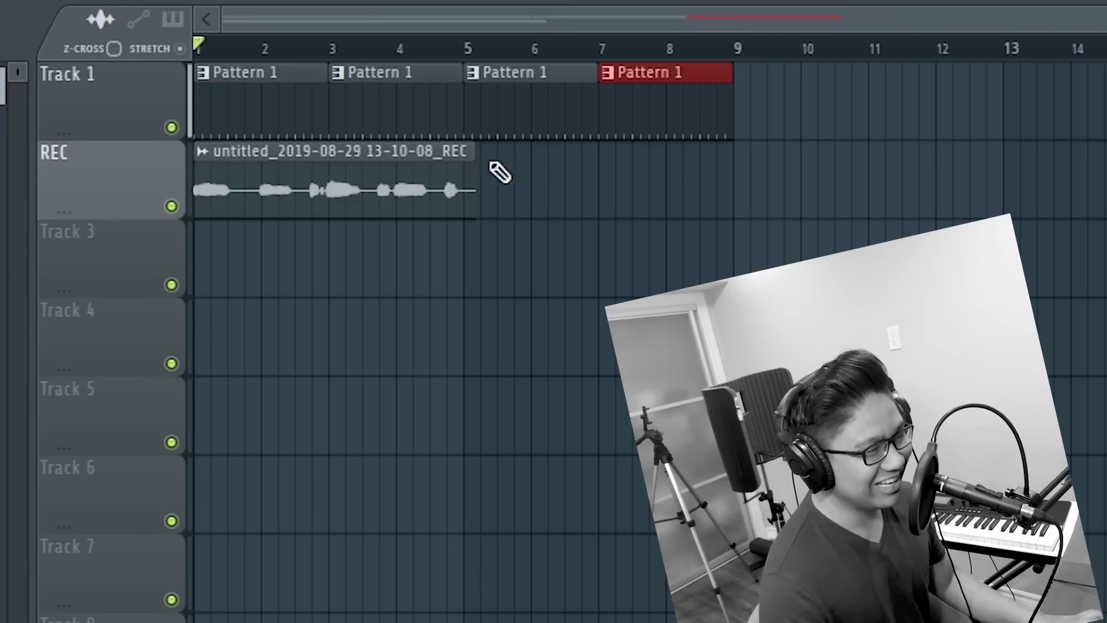
scroll(548, 215, "up", 5)
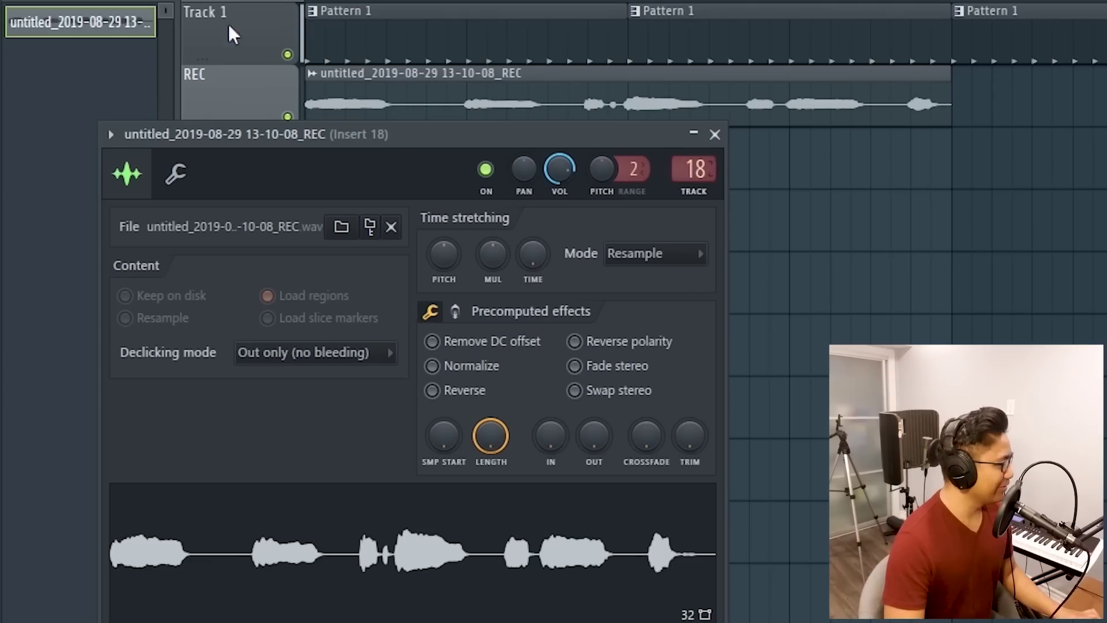
key("space")
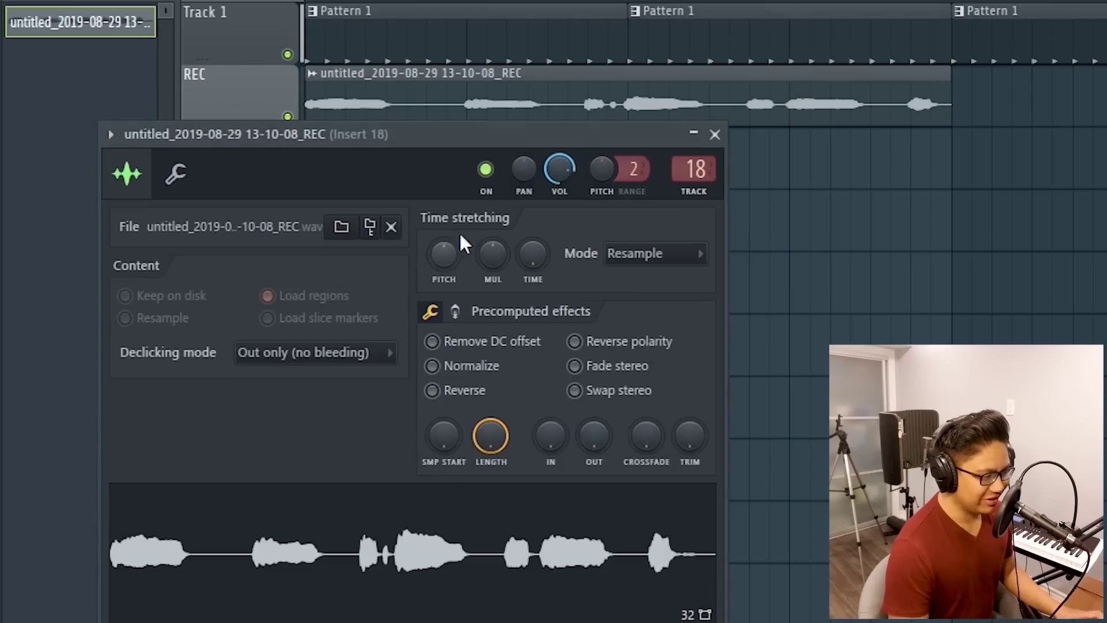
Pitch the recorded vocal far down, then undo the pitch change
left_click_drag(444, 254, 444, 300)
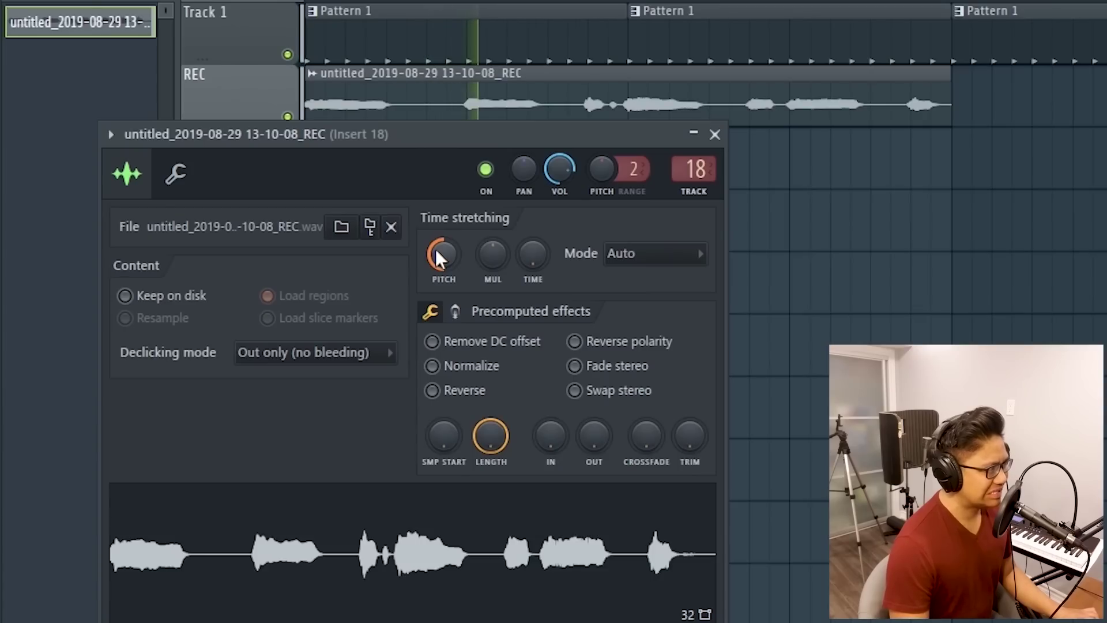
key("ctrl+z")
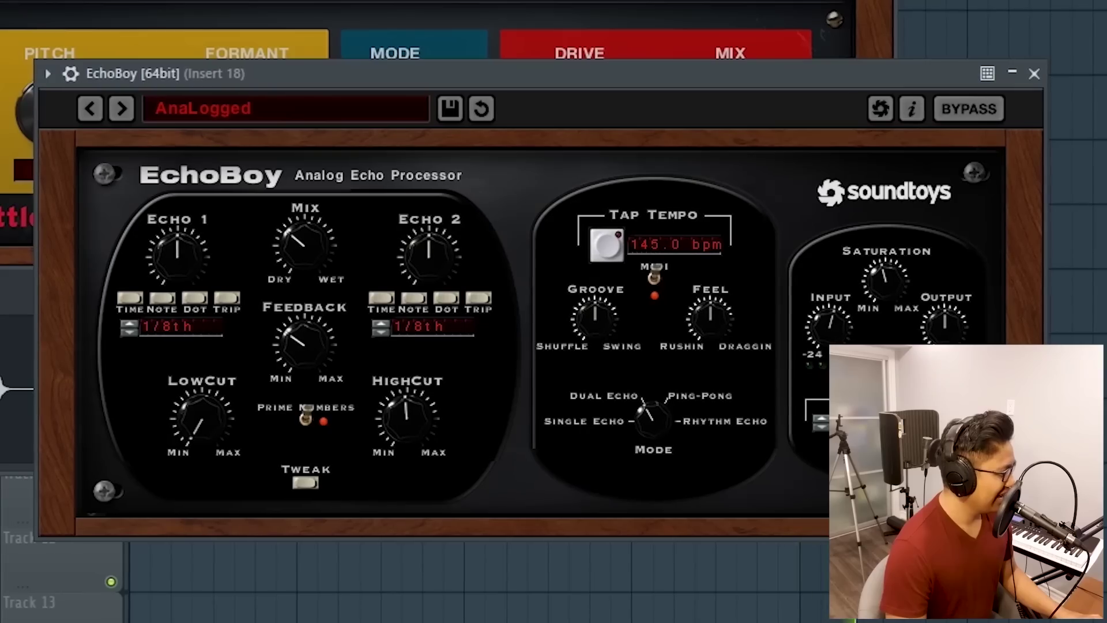
Low-cut the vocal at about 237 Hz in Pro-Q 3 and set EchoBoy's Echo 2 to 1/4 note
left_click(288, 4)
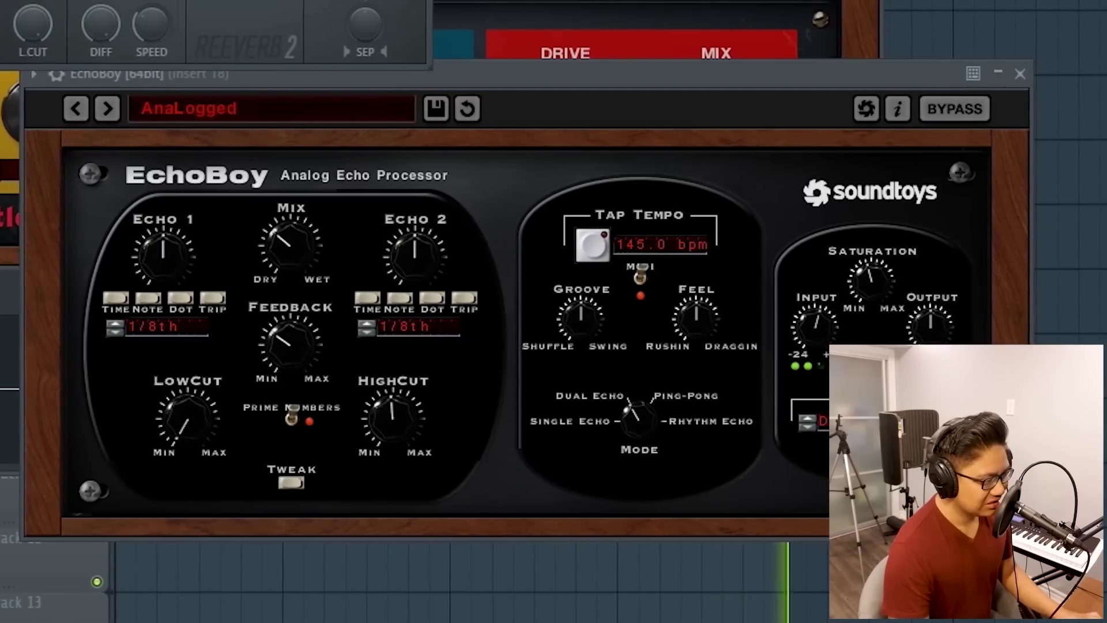
key("F12")
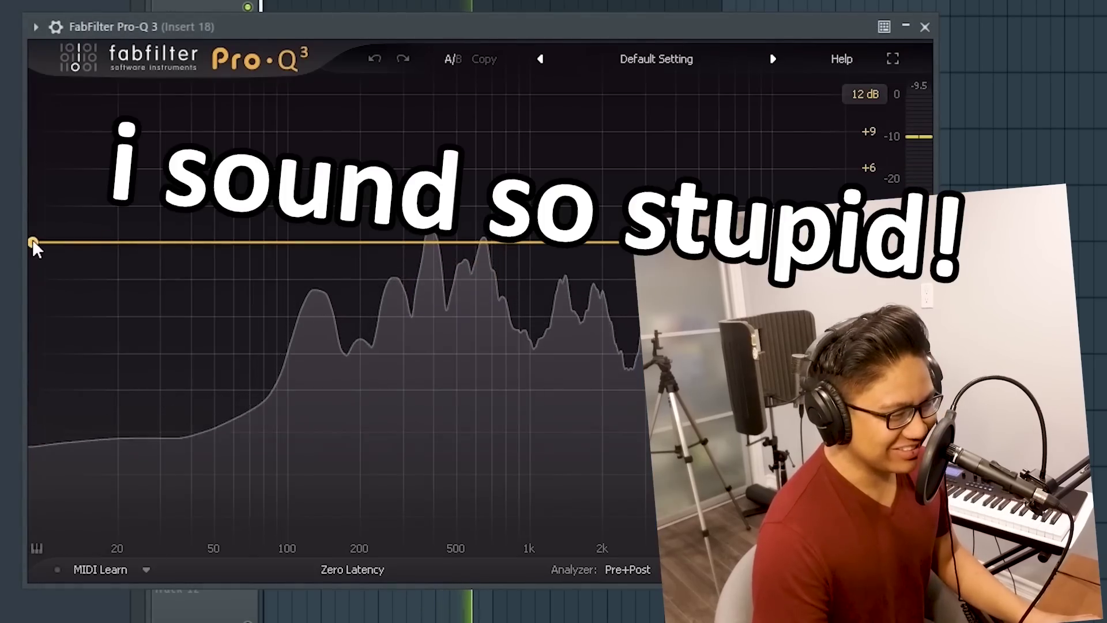
left_click_drag(33, 247, 367, 256)
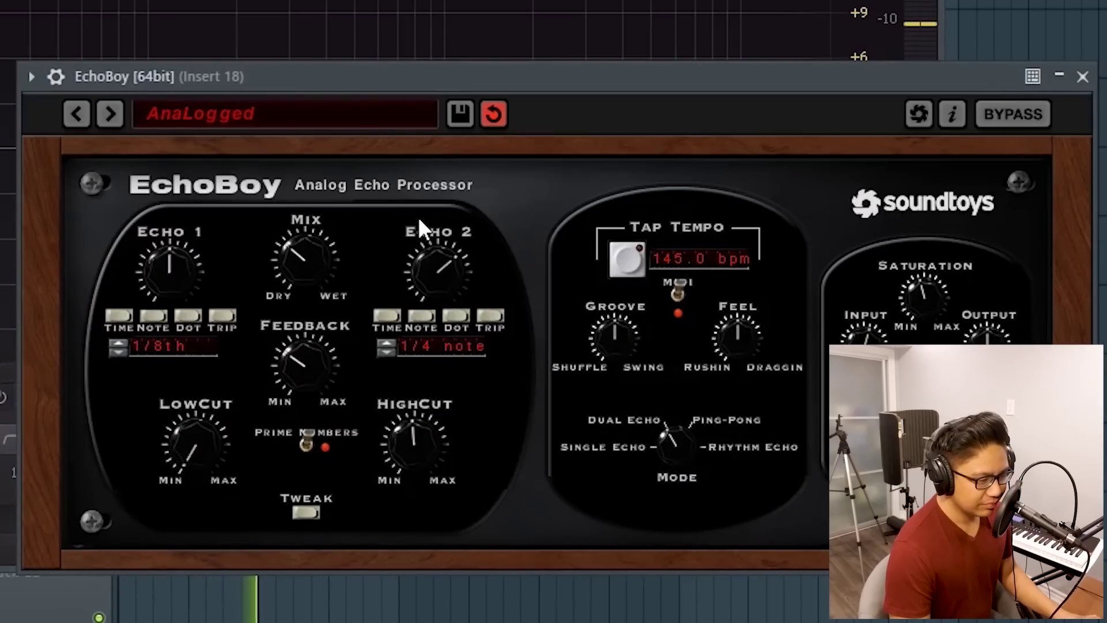
left_click_drag(159, 269, 155, 223)
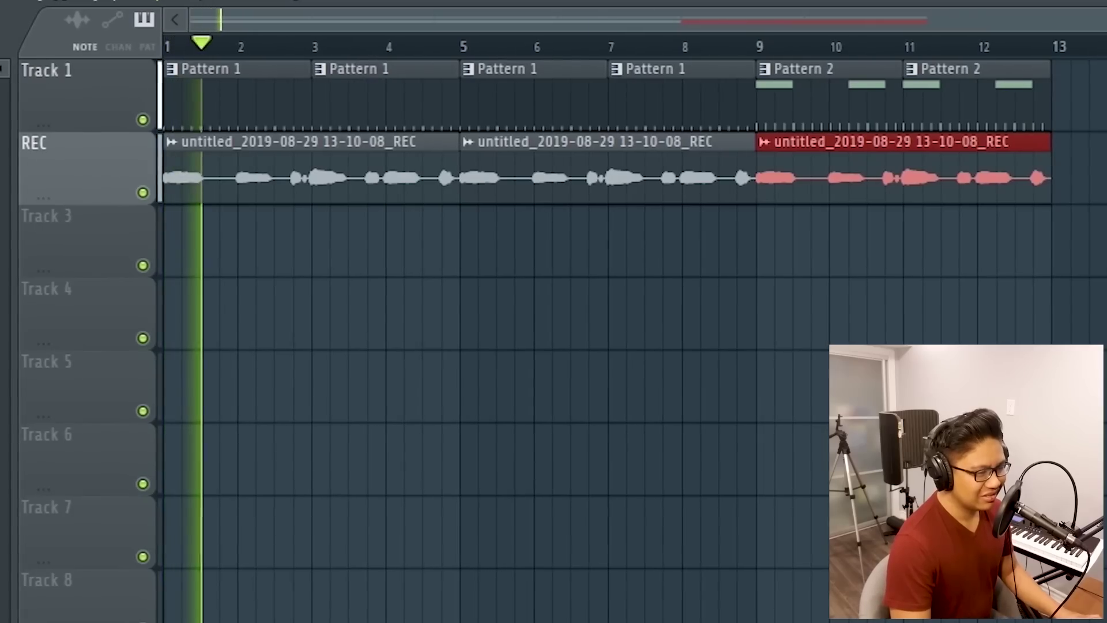
Play the beat and fill the Meany channel's row every fourth step
key("space")
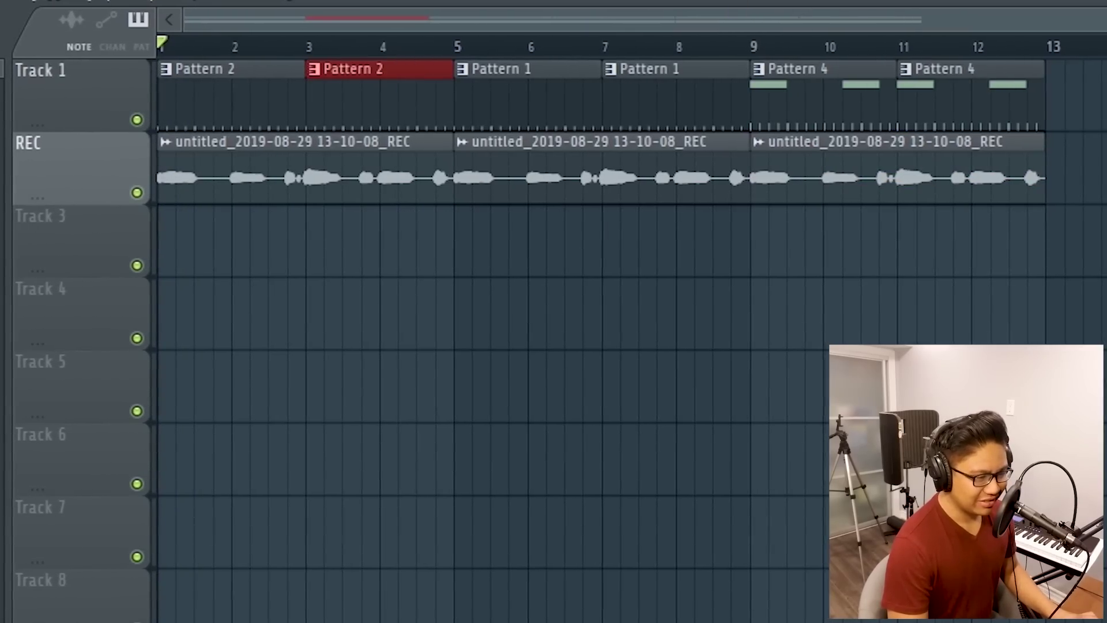
key("F6")
right_click(196, 274)
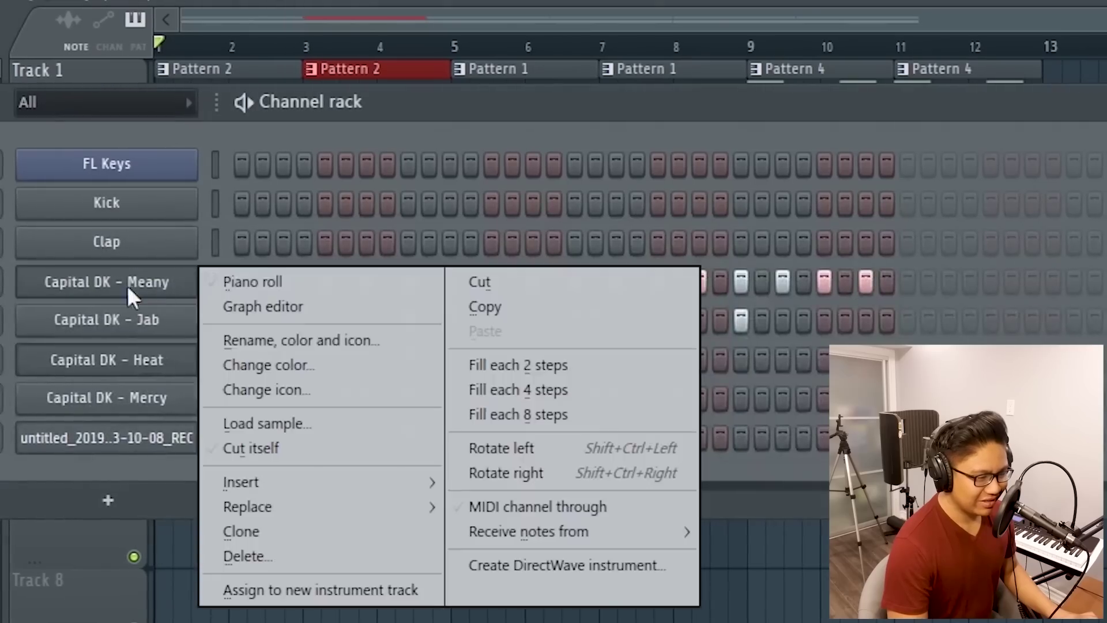
left_click(500, 378)
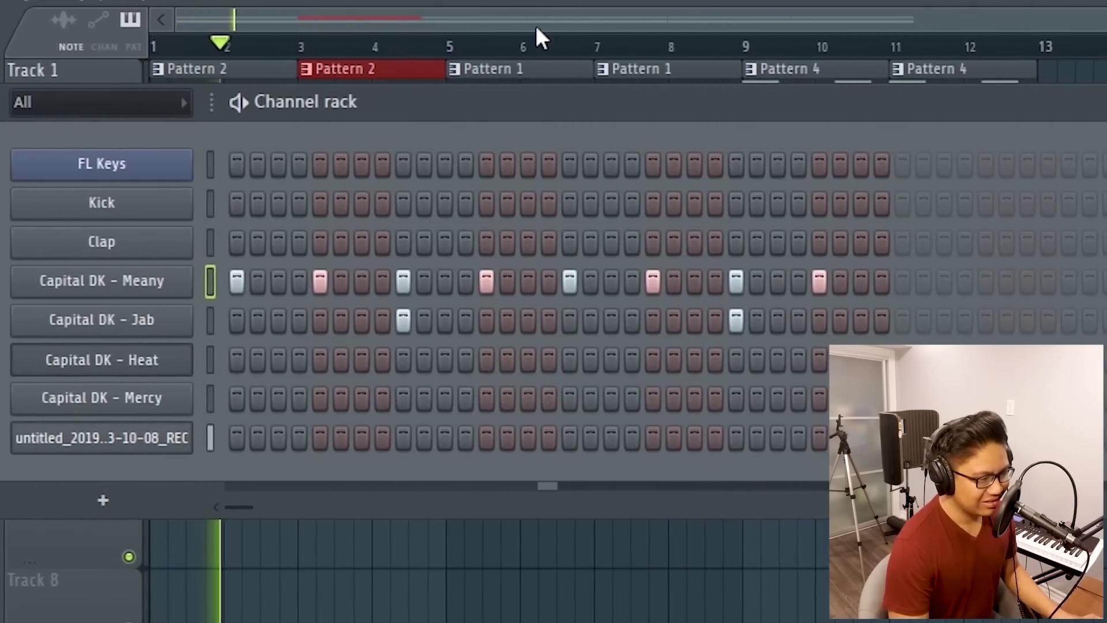
key("F6")
Remove the Pattern 1 clips, duplicate Pattern 2 to bars 5 and 7, and place clips at bar 13
right_click(511, 81)
left_click_drag(507, 126, 144, 61)
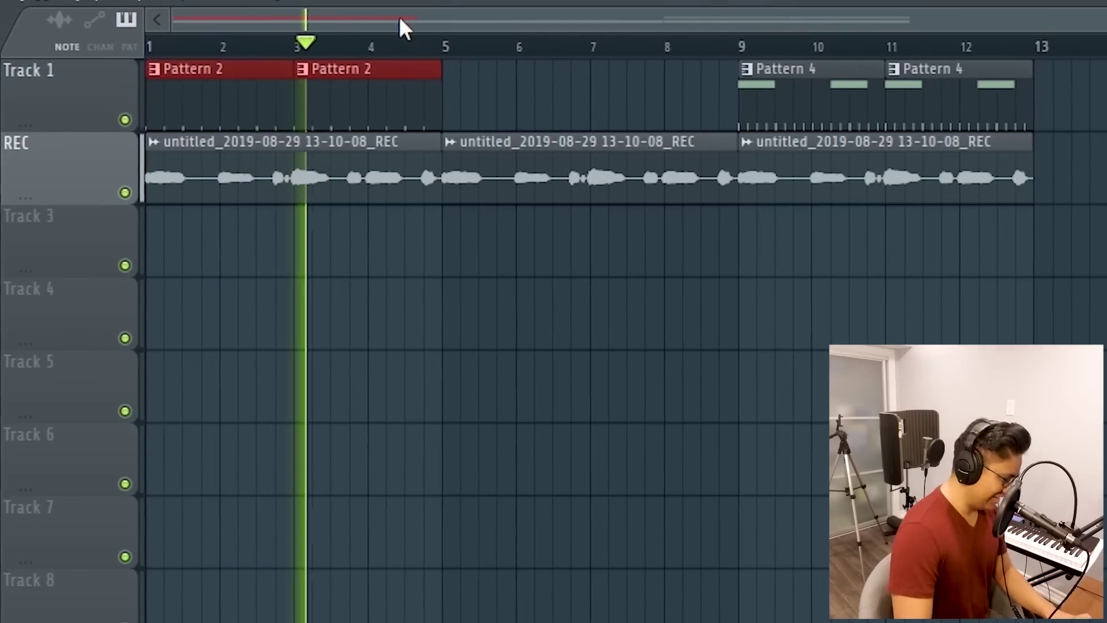
key("ctrl+b")
scroll(873, 252, "down", 1)
scroll(717, 139, "up", 3)
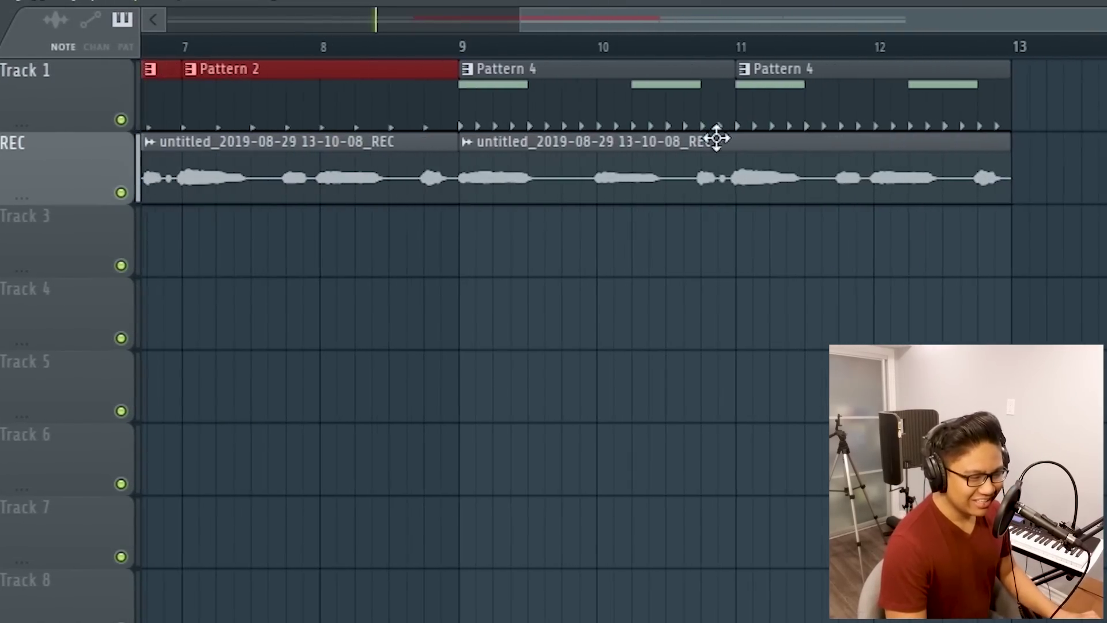
left_click(657, 152)
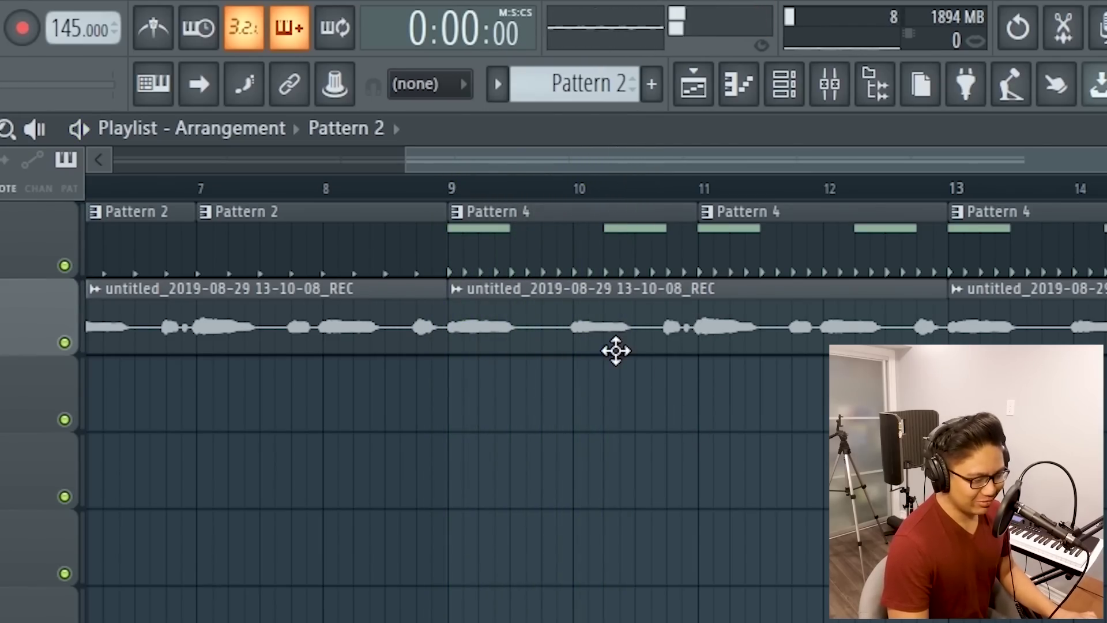
Review the arrangement and highlight the Future - Mask Off request
scroll(329, 440, "down", 4)
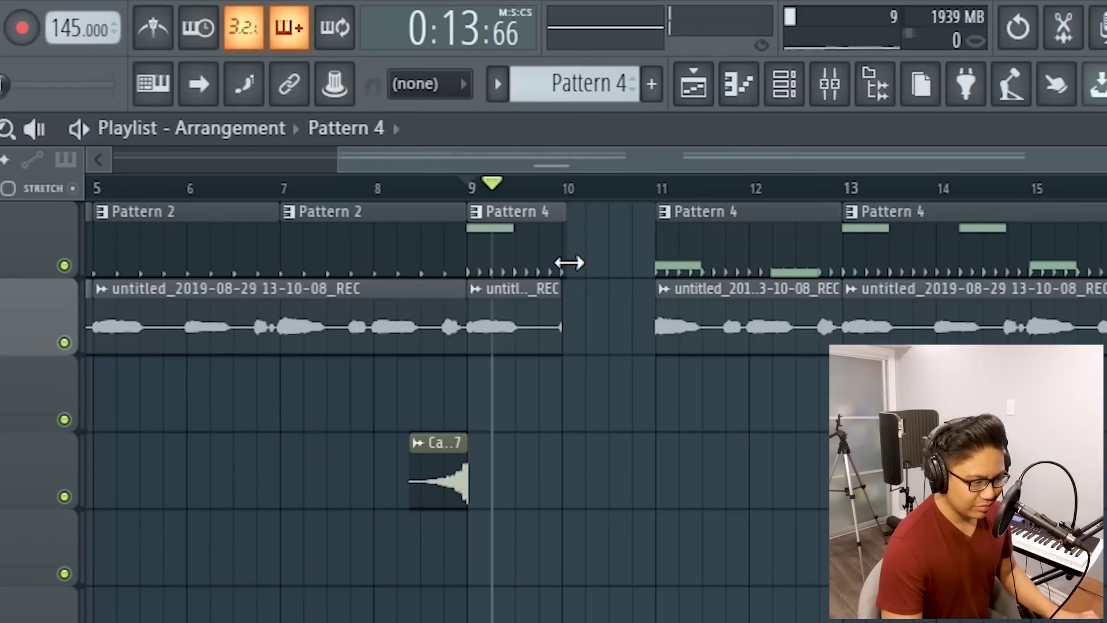
scroll(571, 255, "up", 4)
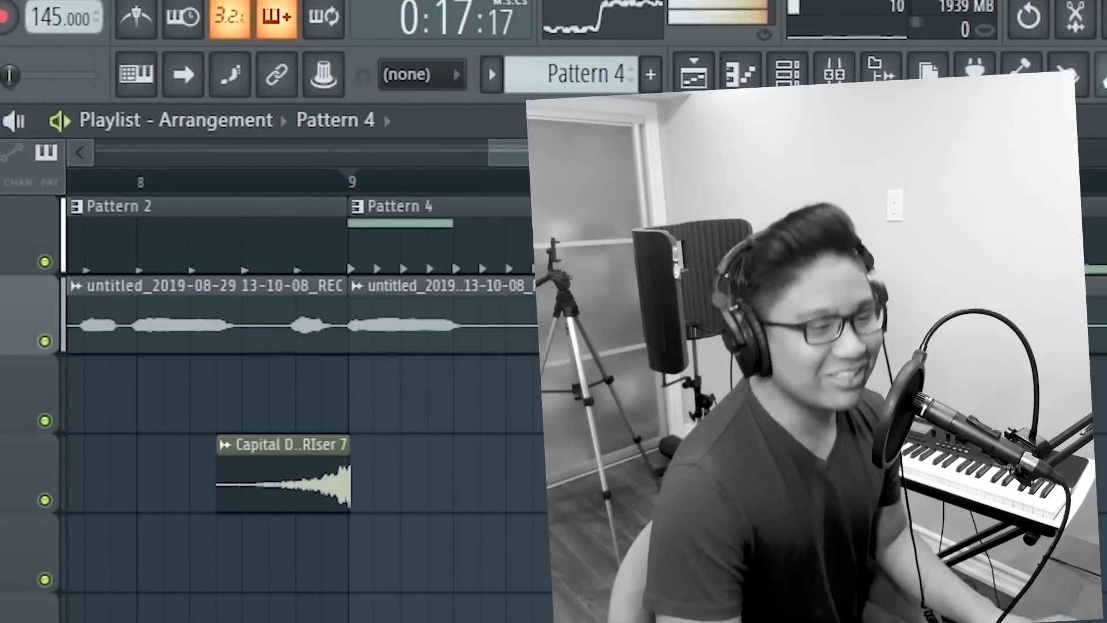
scroll(789, 395, "down", 5)
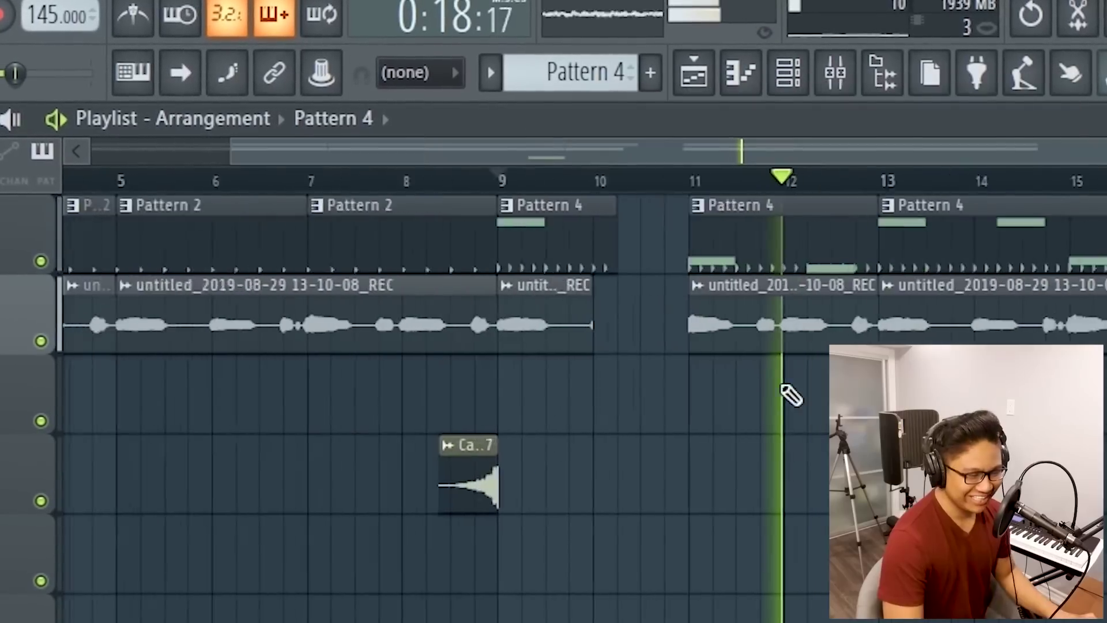
scroll(791, 394, "down", 3)
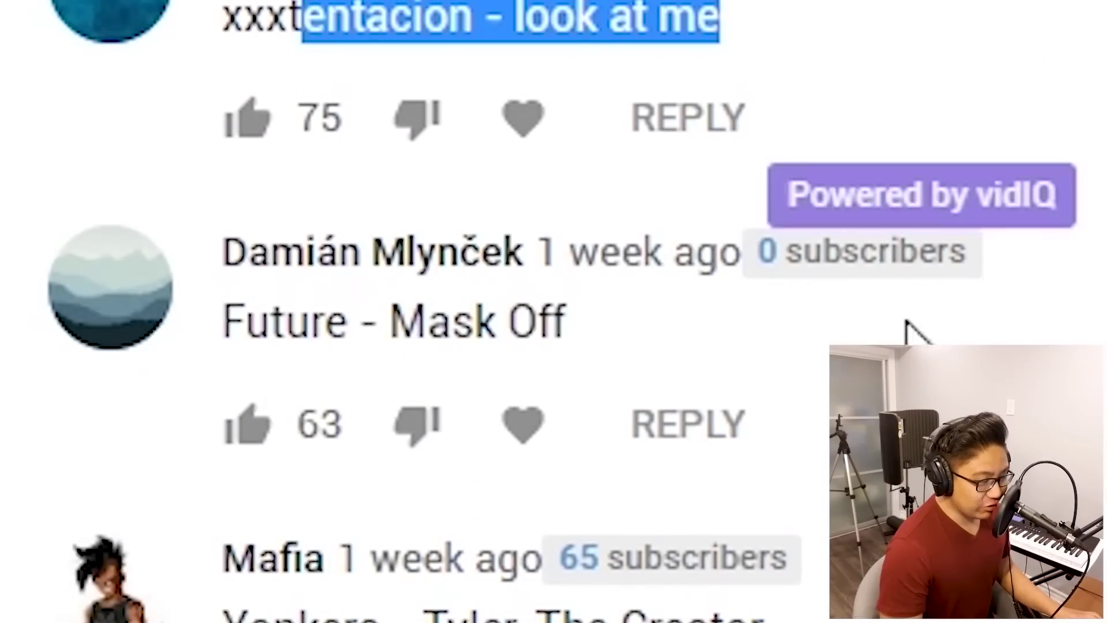
mouse_move(568, 322)
left_mouse_down()
mouse_move(230, 296)
mouse_move(365, 297)
mouse_move(569, 321)
left_mouse_up()
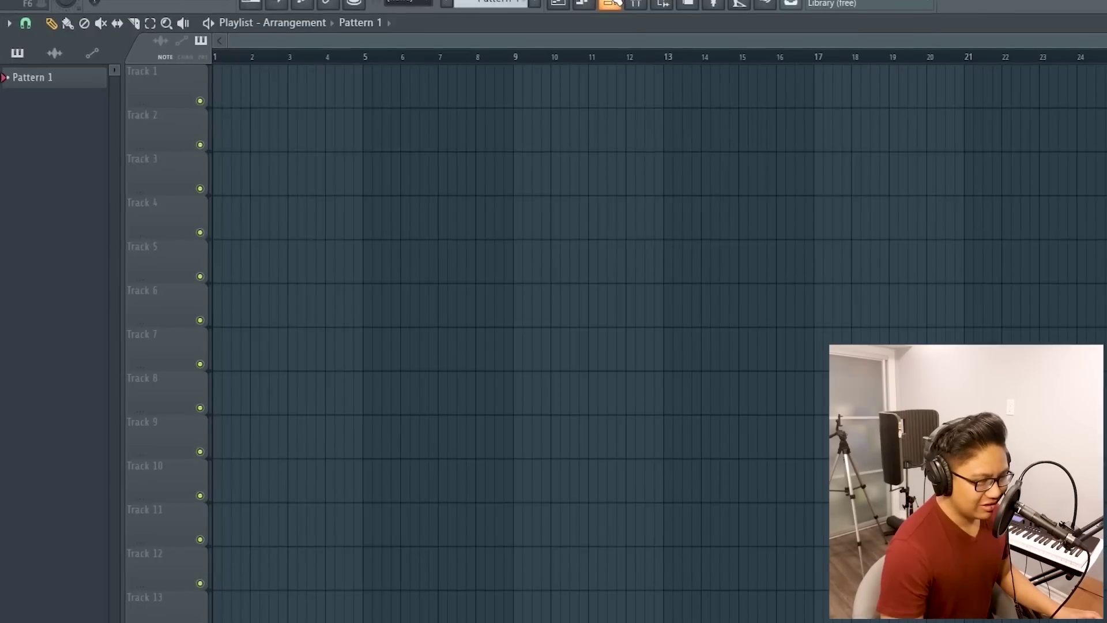
Insert Omnisphere as a new instrument channel from the Clap channel's menu
key("F6")
right_click(216, 138)
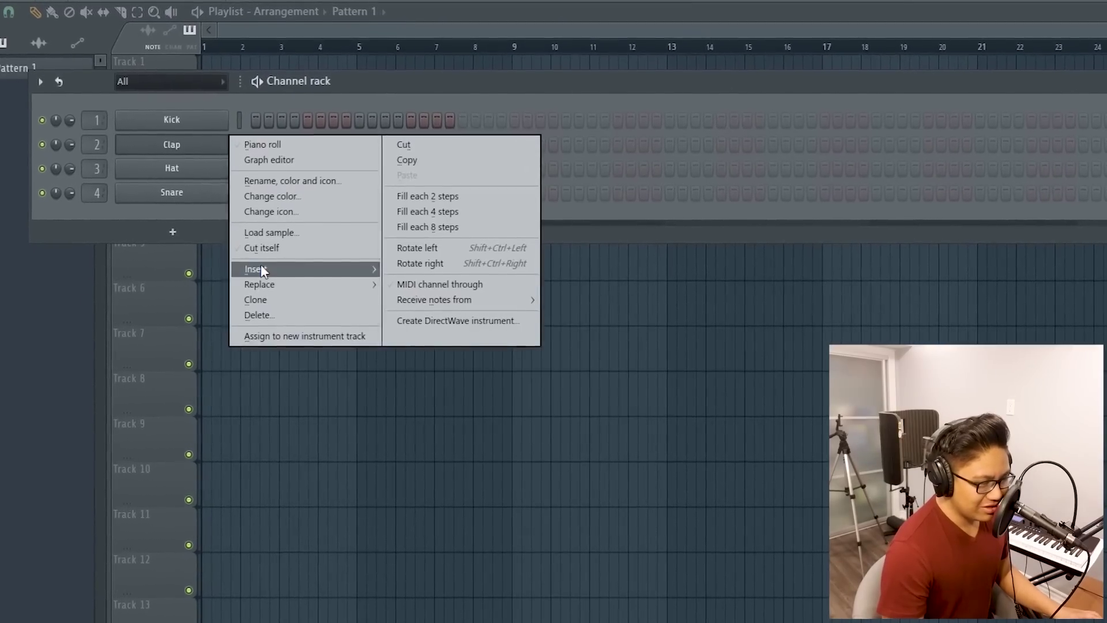
mouse_move(258, 270)
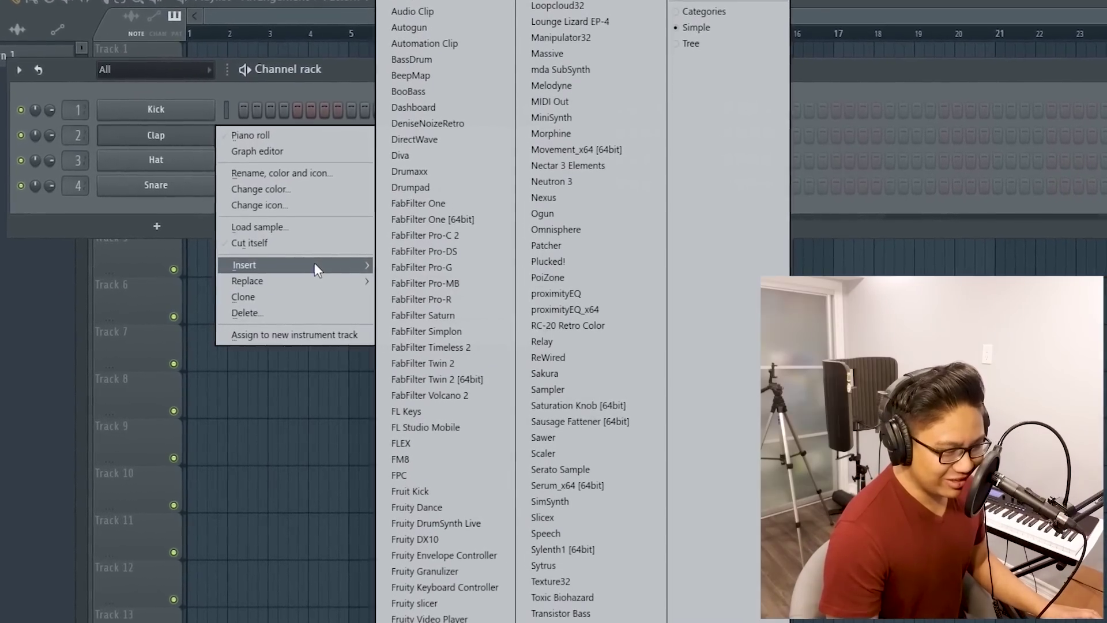
left_click(630, 232)
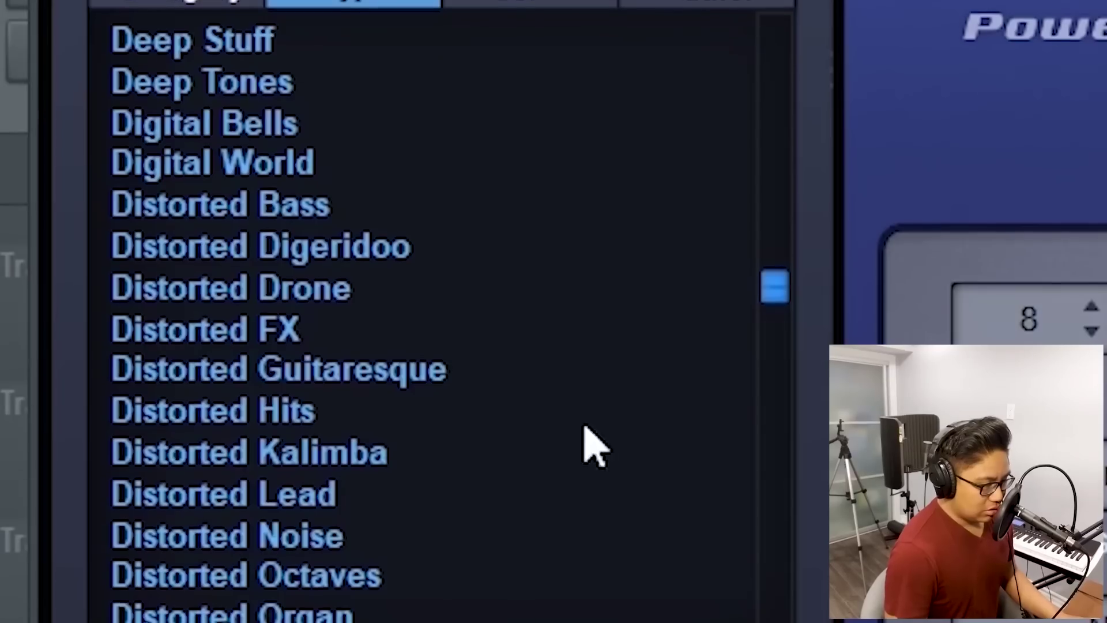
scroll(593, 444, "up", 6)
scroll(392, 383, "down", 18)
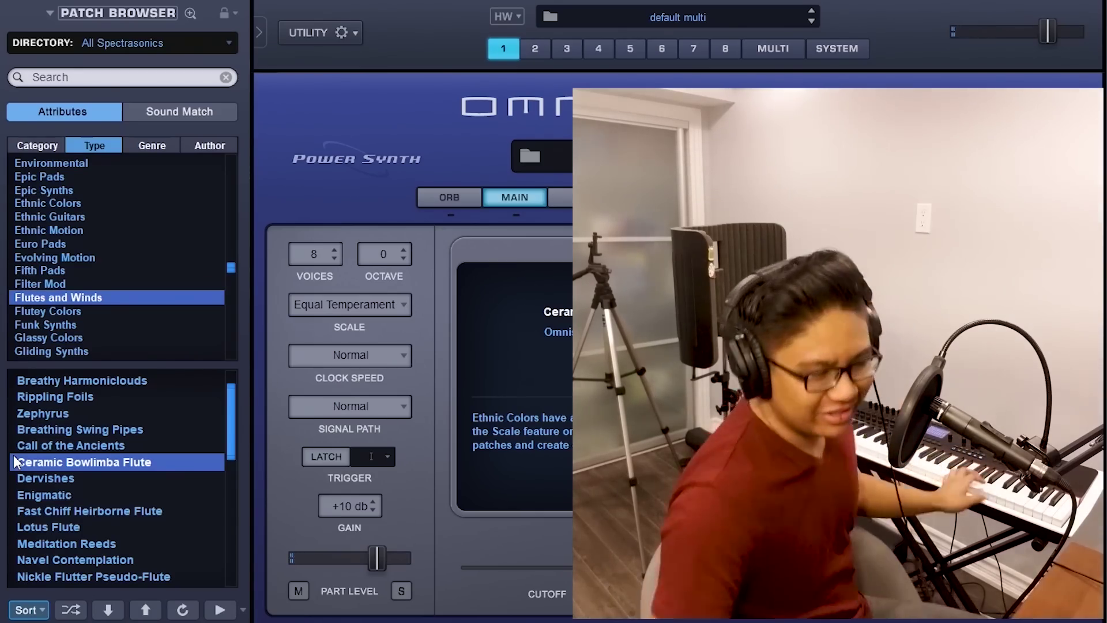
Audition Dervishes, load the Lotus Flute patch, and tap the tempo to about 162 BPM
left_click(59, 478)
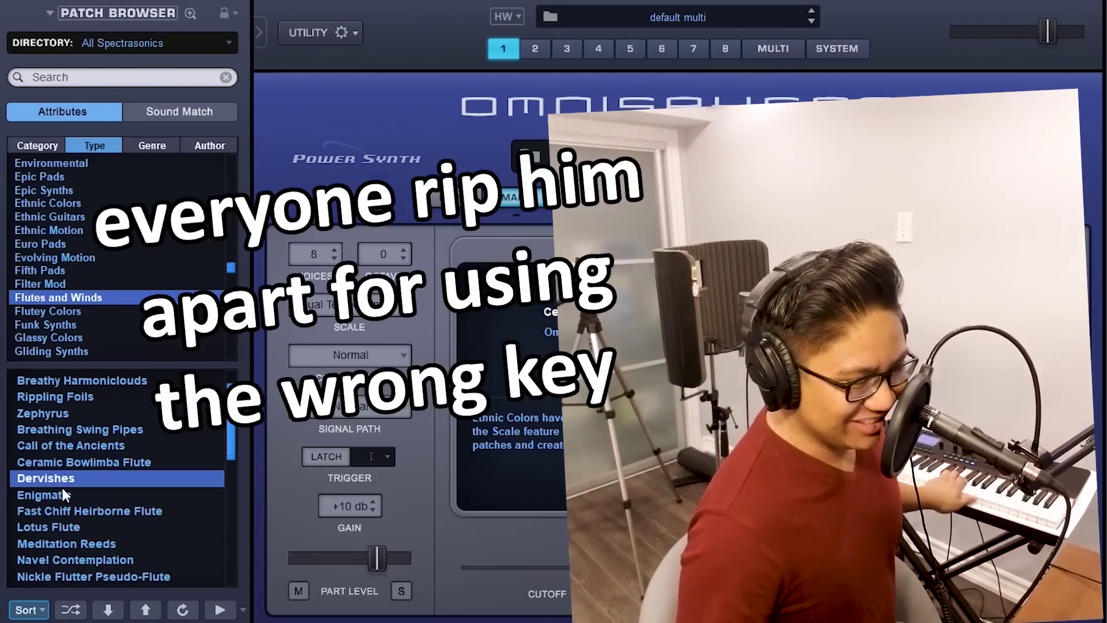
left_click(35, 526)
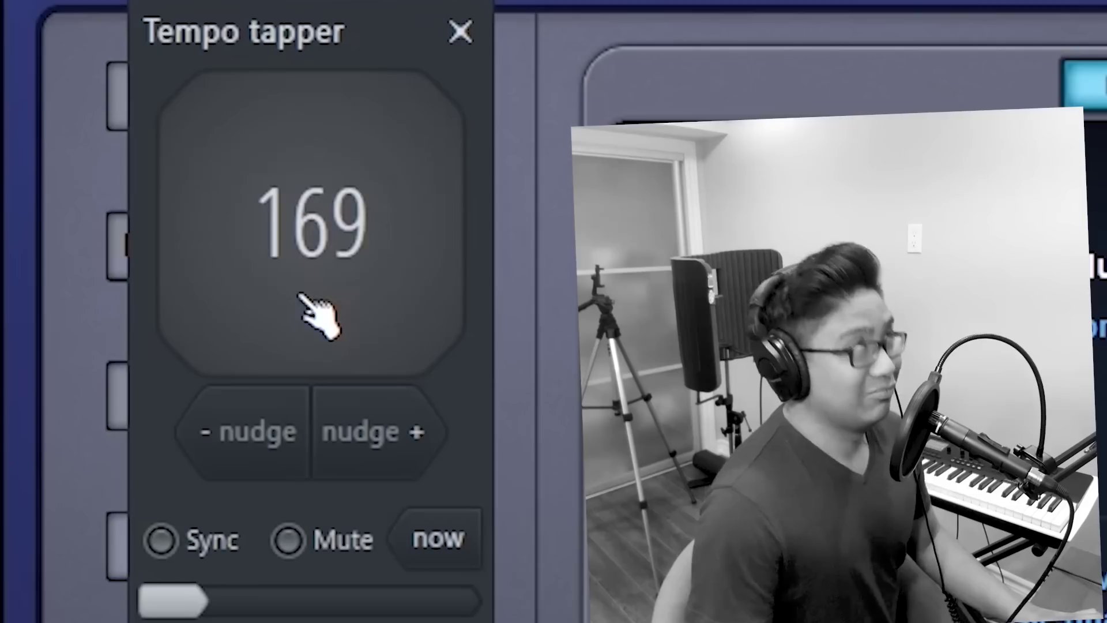
left_click(304, 294)
left_click(304, 294)
left_click(304, 294)
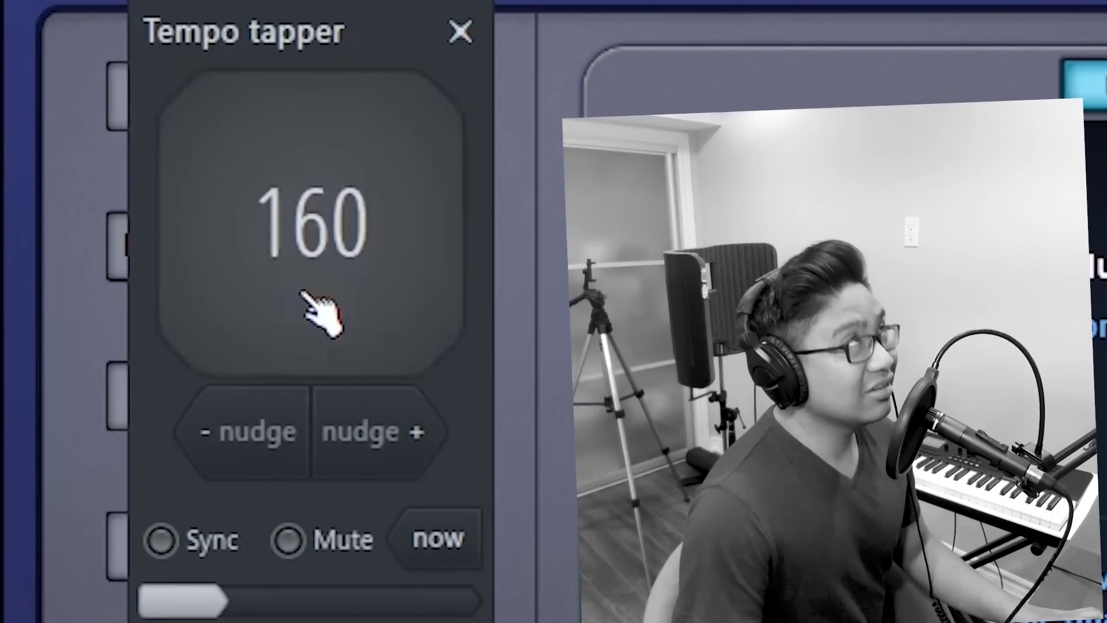
left_click(304, 294)
left_click(304, 294)
left_click(304, 294)
left_click(304, 294)
left_click(304, 295)
left_click(304, 294)
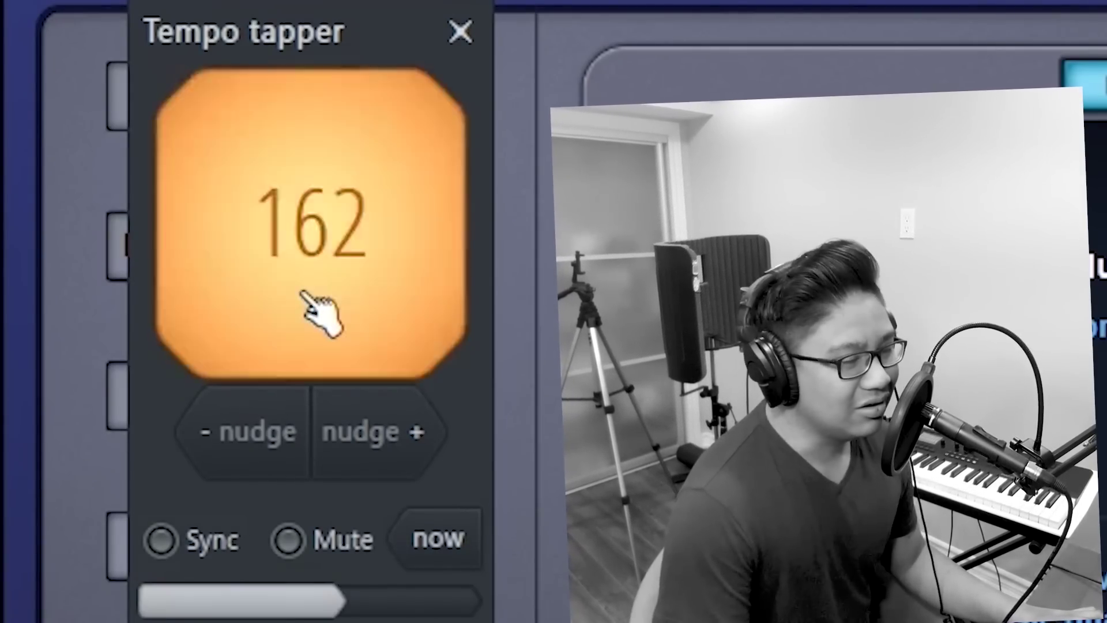
left_click(304, 295)
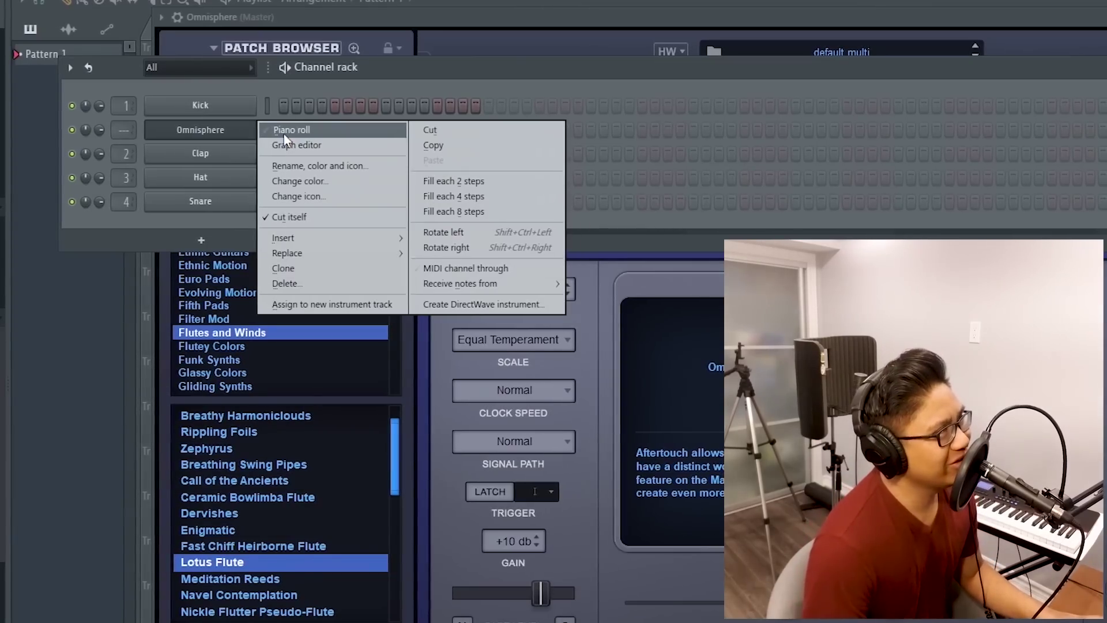
Open Omnisphere's piano roll, box-select the G#6, F#6, E6 and D#6 notes, then deselect them
left_click(284, 132)
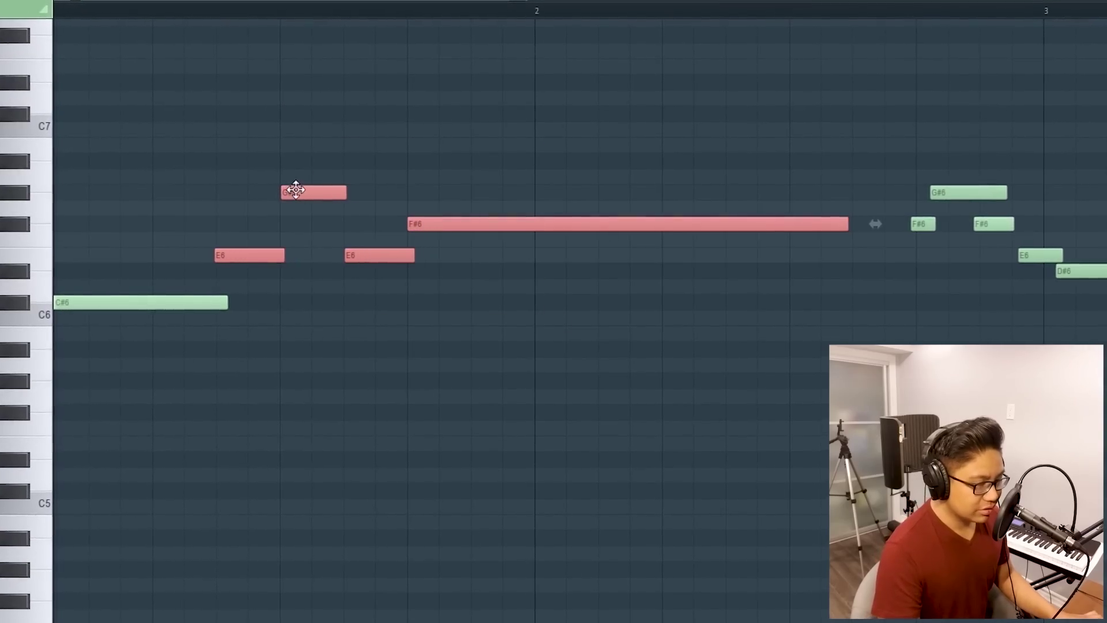
scroll(423, 313, "down", 4)
scroll(423, 321, "up", 3)
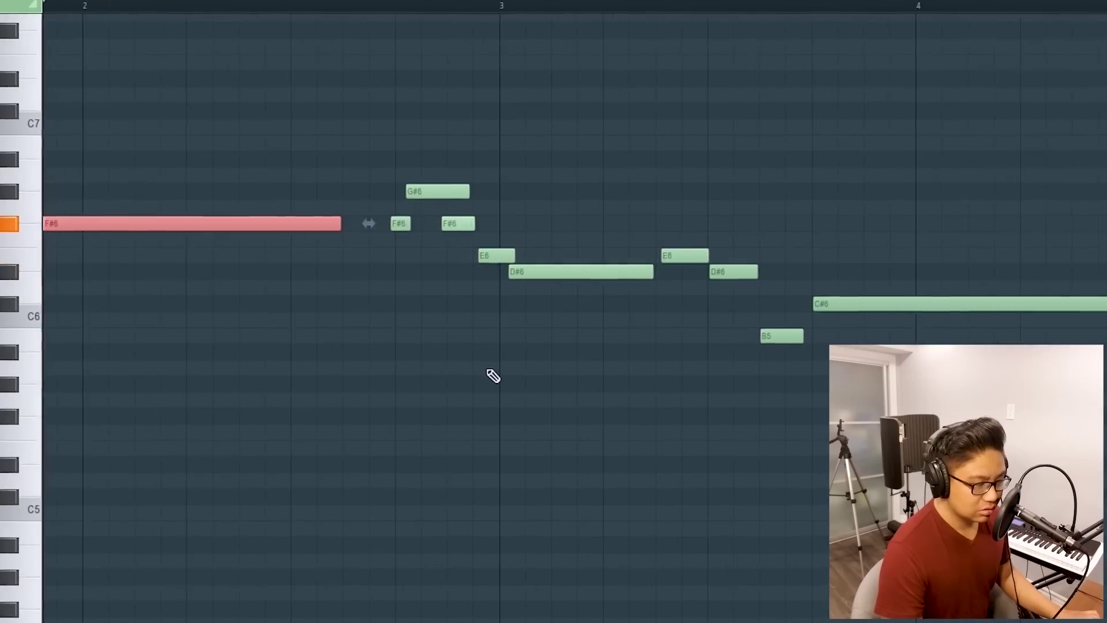
left_click_drag(563, 326, 380, 185)
left_click(767, 313)
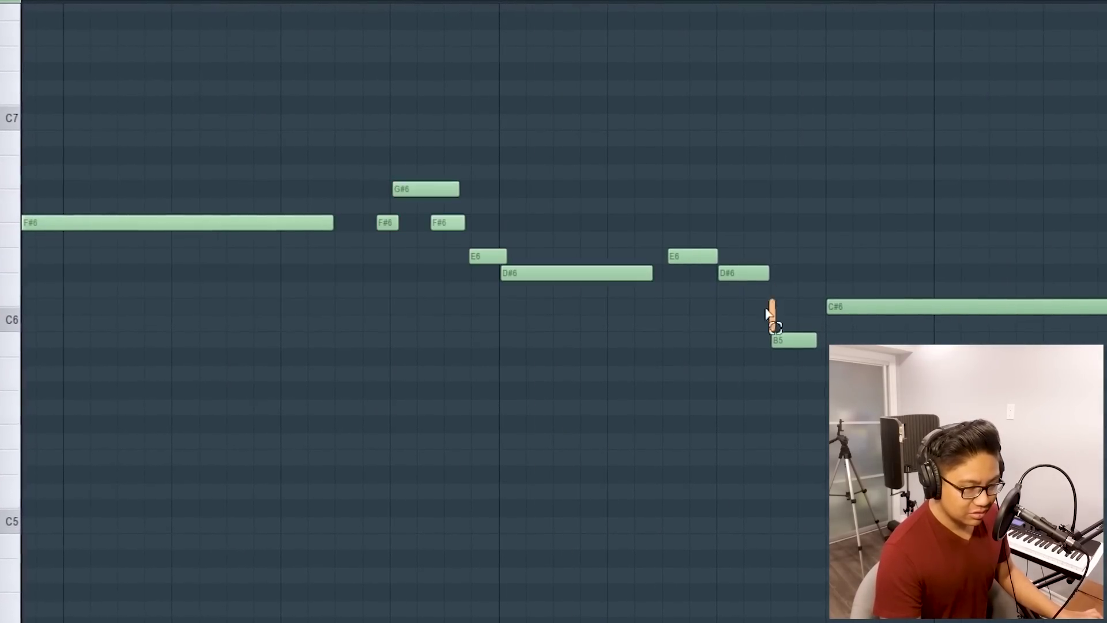
scroll(697, 257, "down", 2)
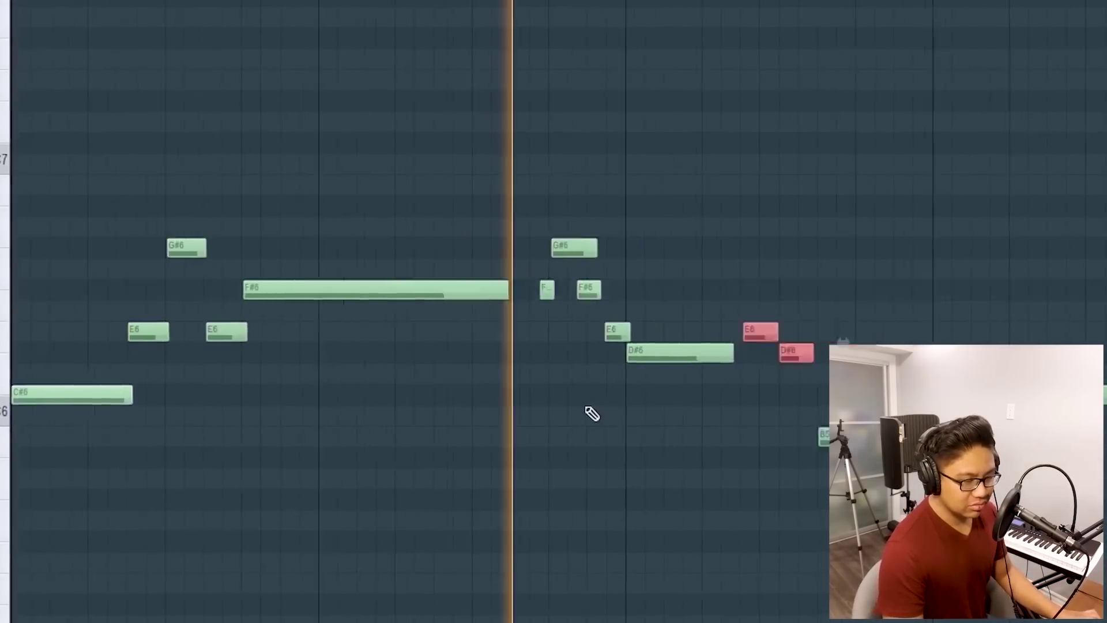
left_click(591, 413)
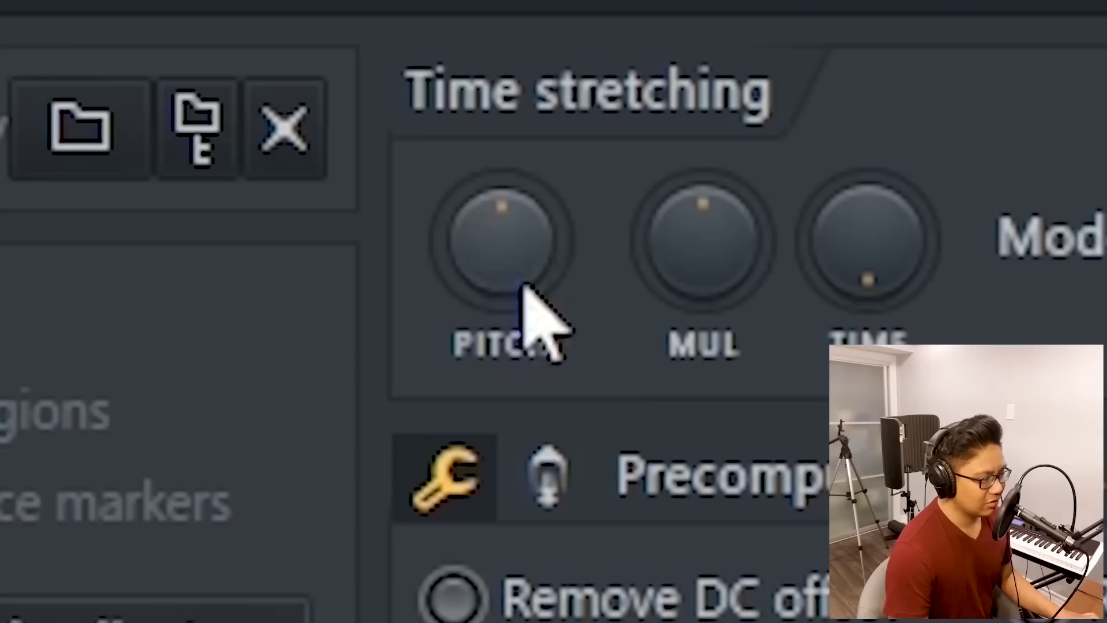
Adjust the consolidated melody's pitch with the PITCH knob
left_click_drag(522, 284, 597, 285)
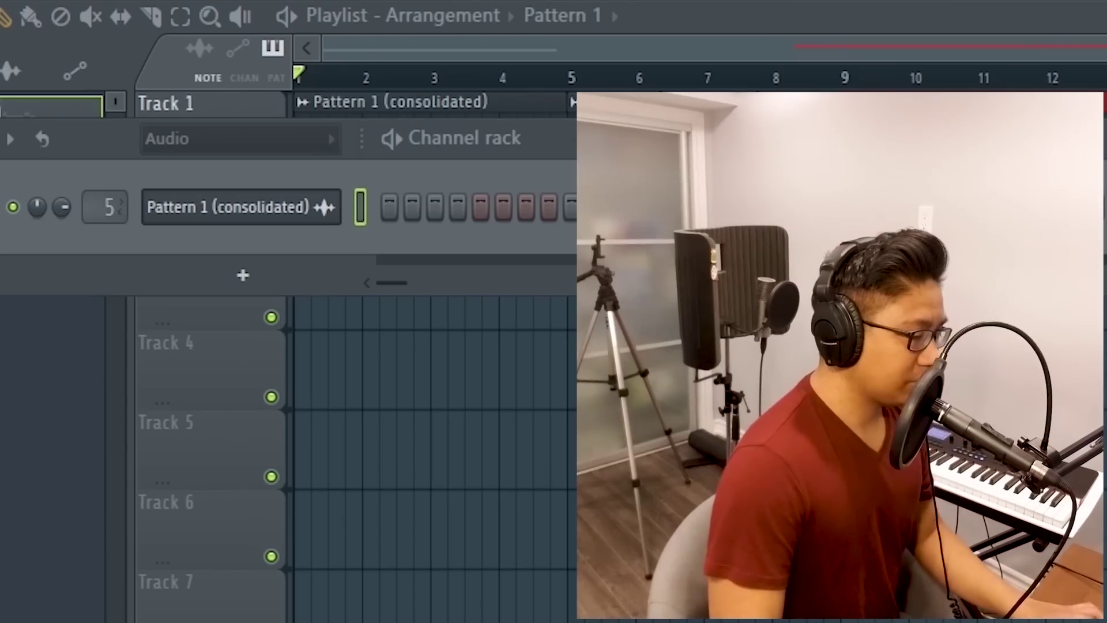
Add a CLAP_12 channel with a hit on step 19, plus 6ix Kick hits near the pattern's end
left_click_drag(3, 358, 199, 231)
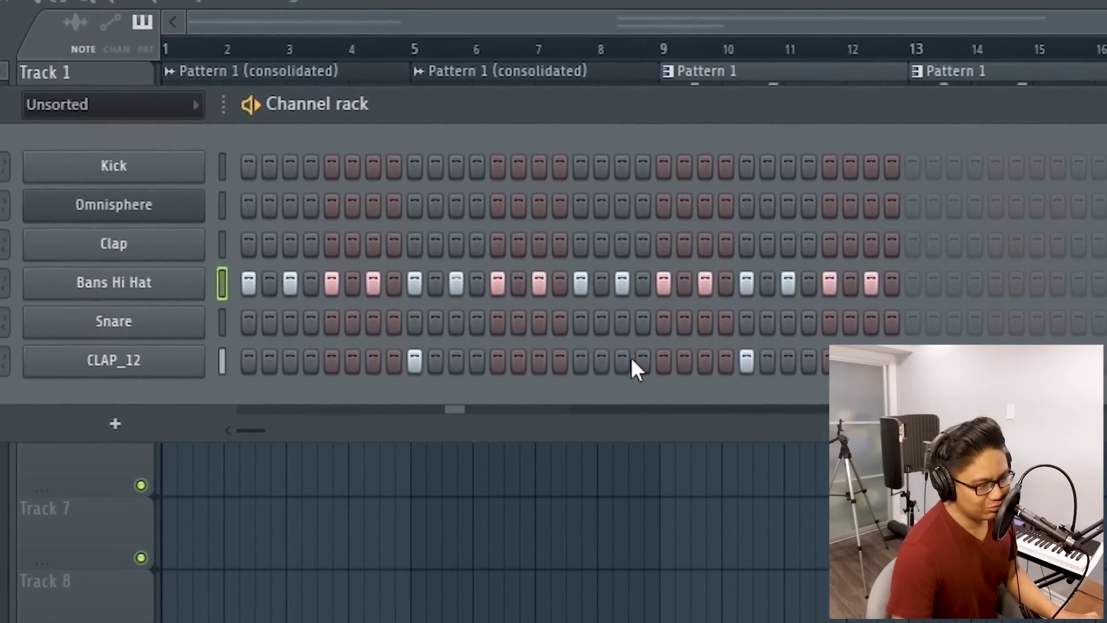
left_click(620, 360)
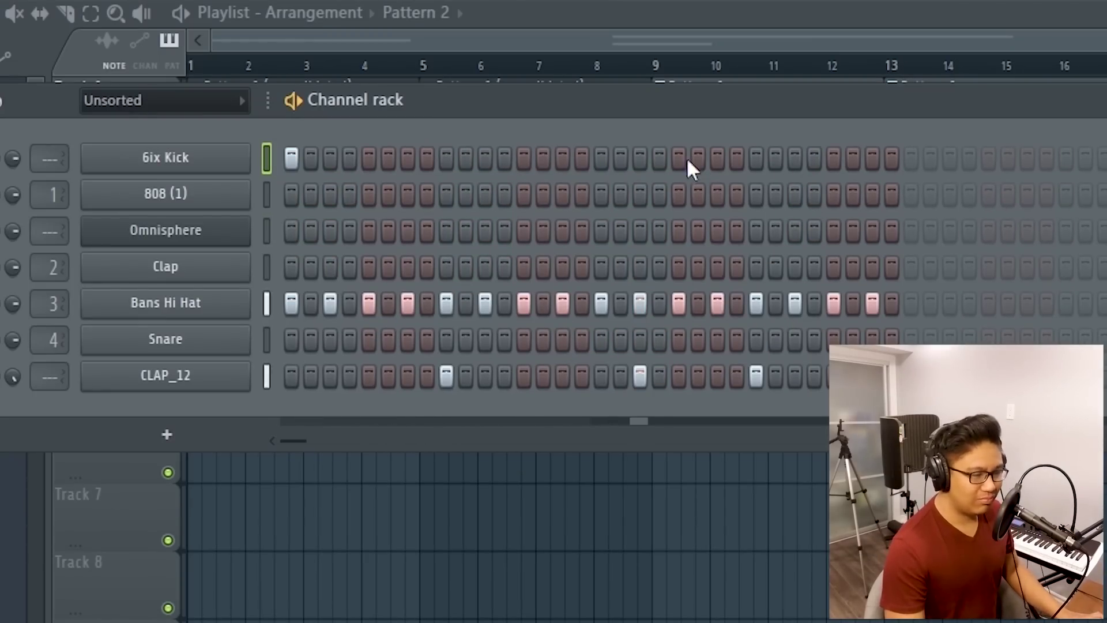
left_click(873, 157)
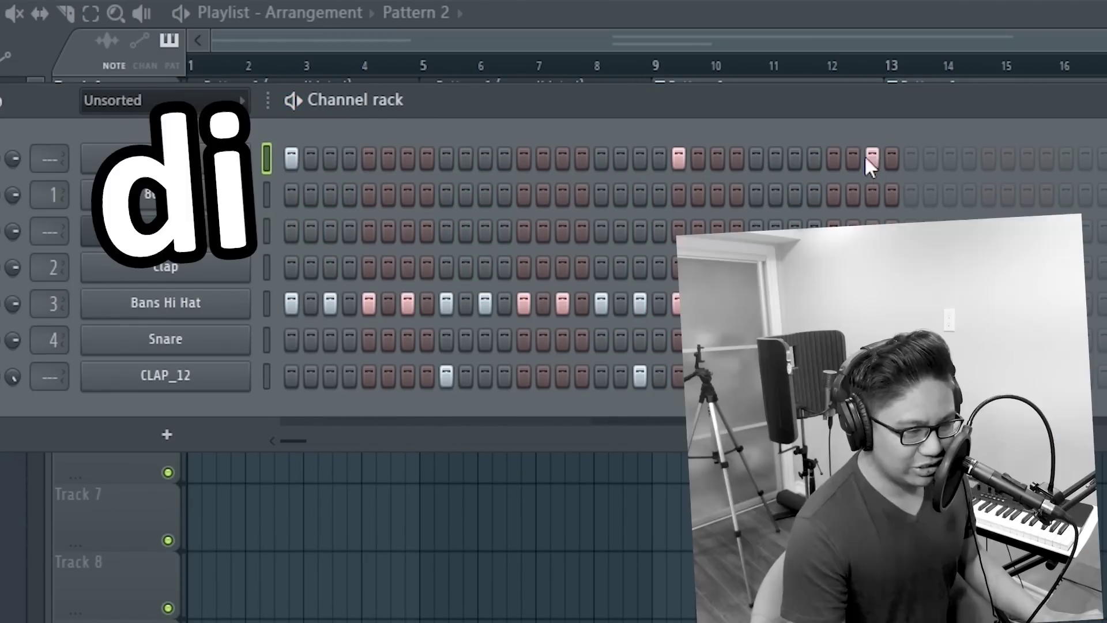
left_click(853, 157)
left_click(834, 157)
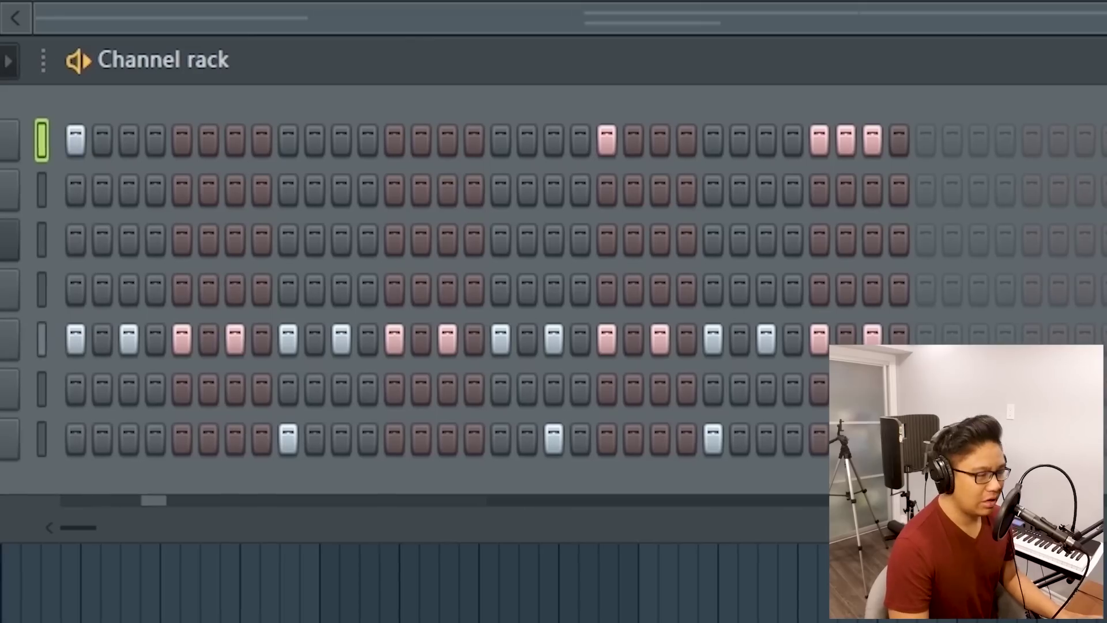
Program 808 hits on steps 1, 15 and 21
left_click(69, 190)
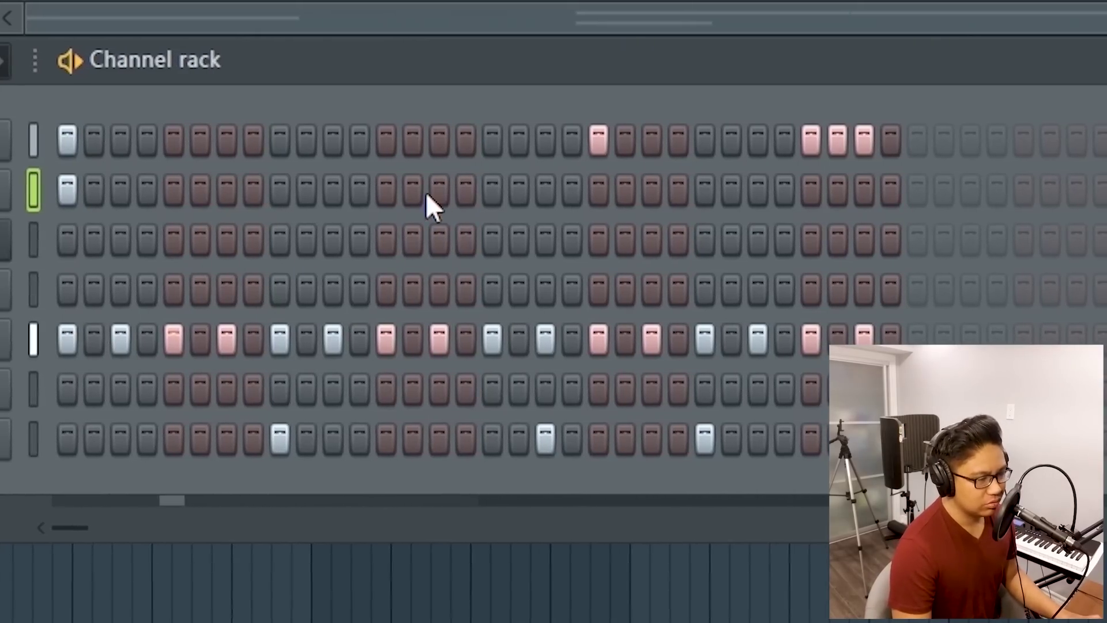
left_click(441, 190)
left_click(600, 191)
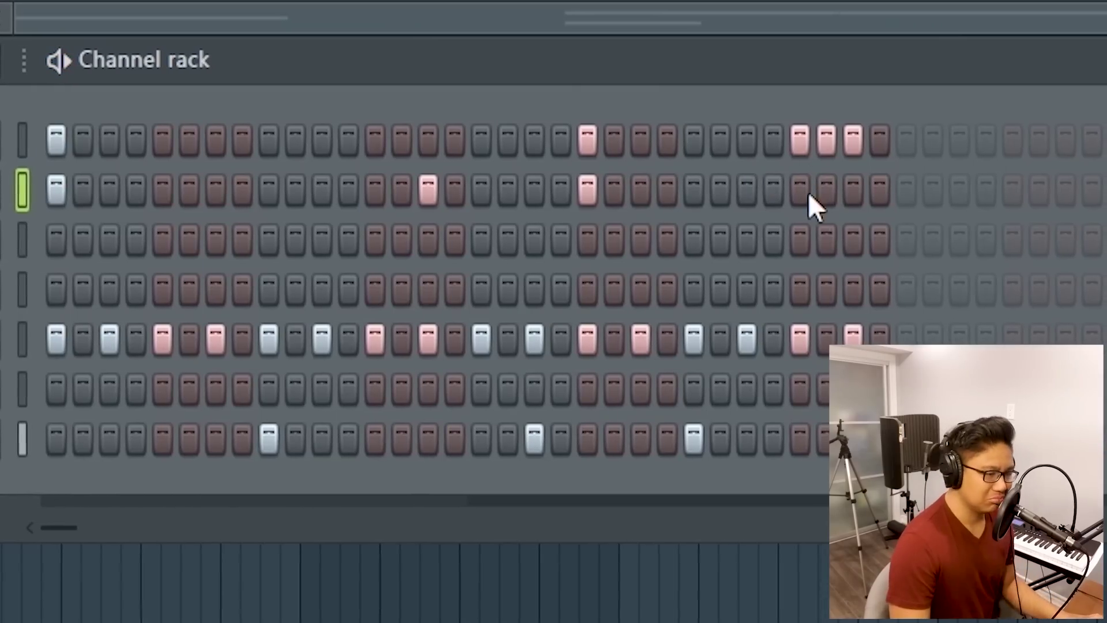
Transpose all the 808 melody notes down one octave, then bring up the Clap channel's step options
right_click(23, 173)
left_click(109, 196)
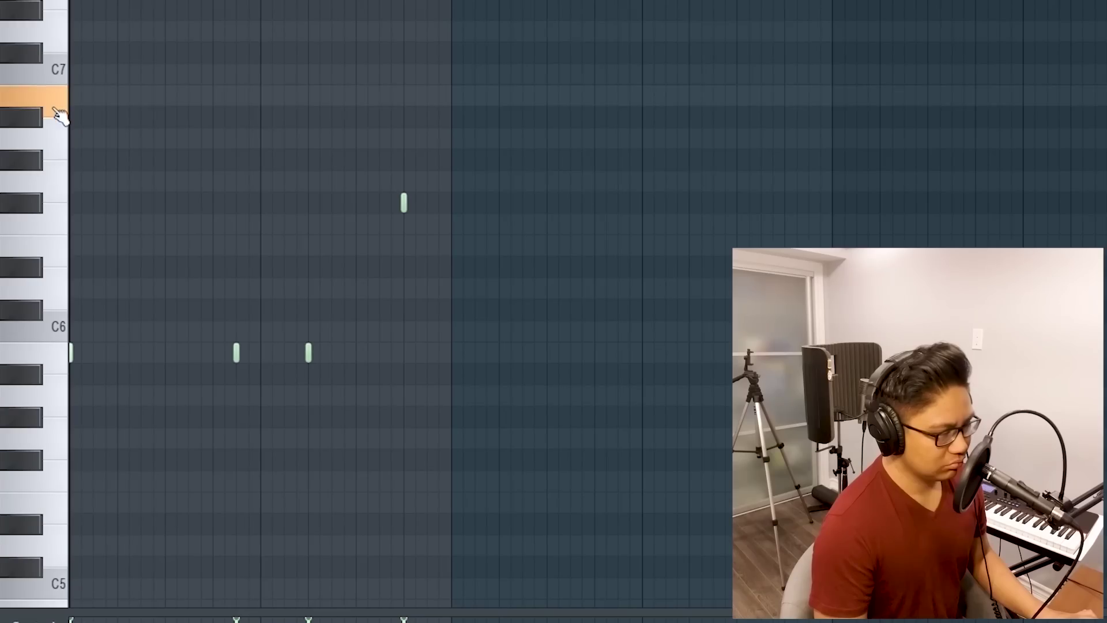
key("space")
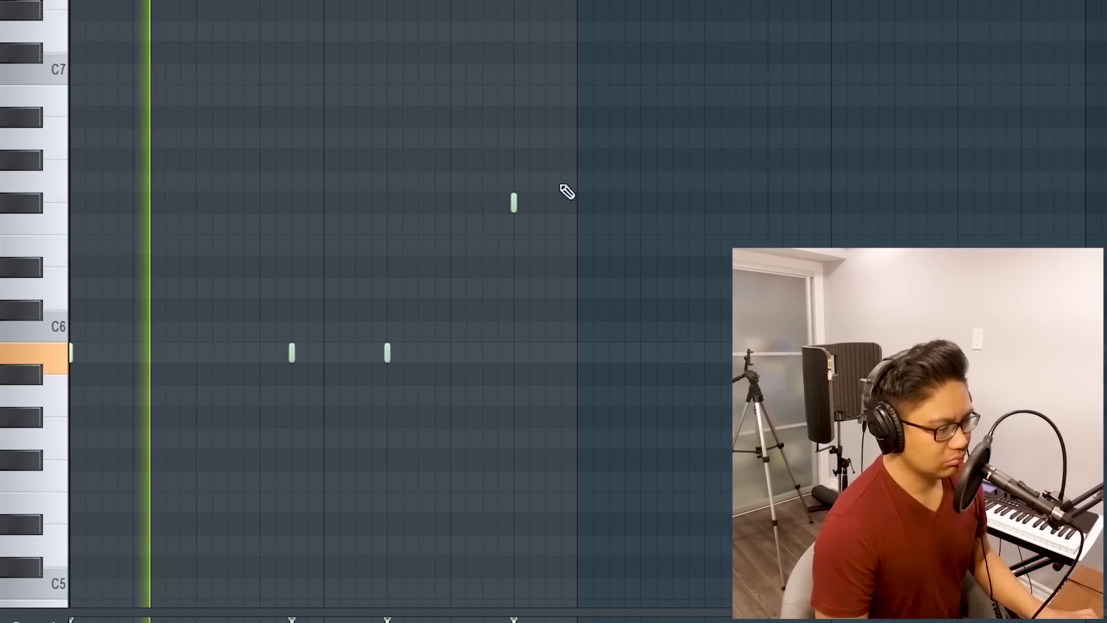
key("ctrl+a")
key("ctrl+Down")
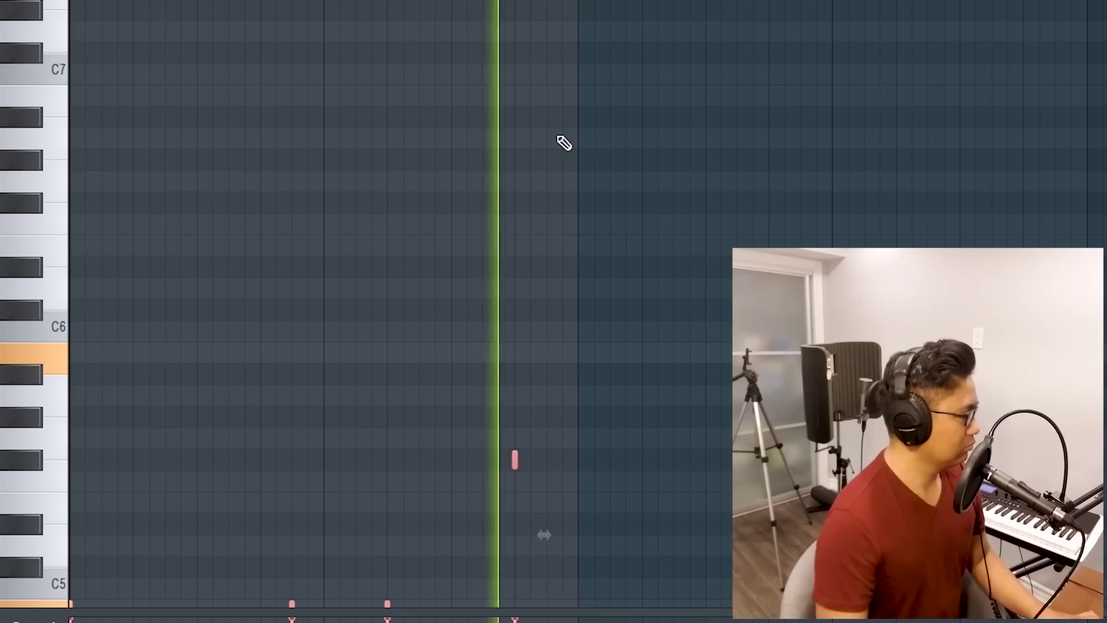
key("F6")
right_click(312, 42)
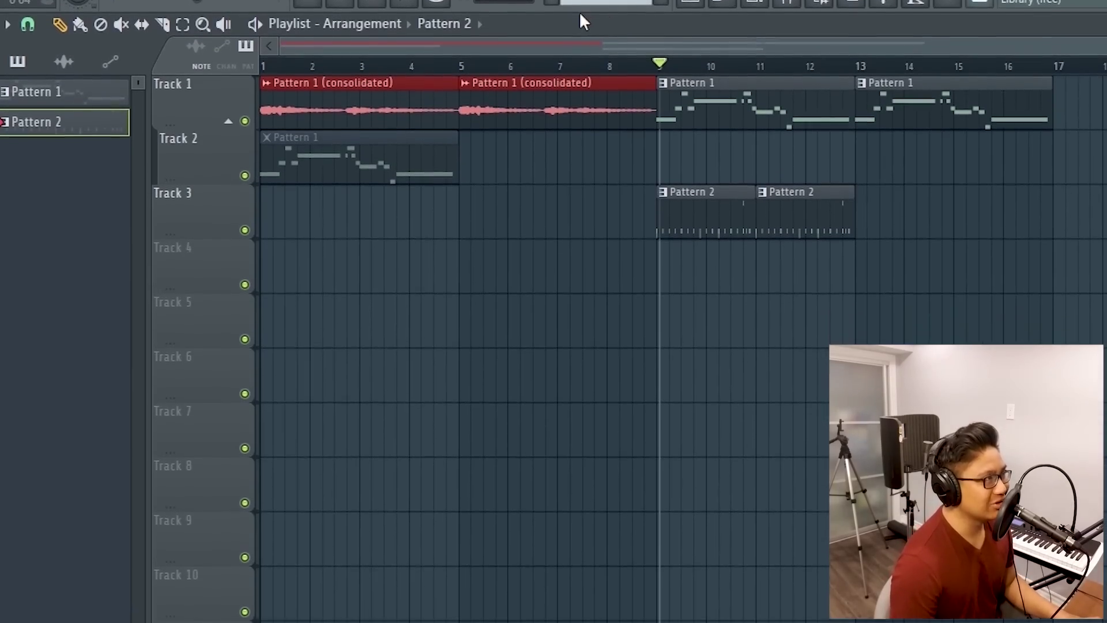
Render the bar-9 Pattern 2 clip to audio, cut highs above 5.8 kHz, and duplicate the clips
left_click(732, 190)
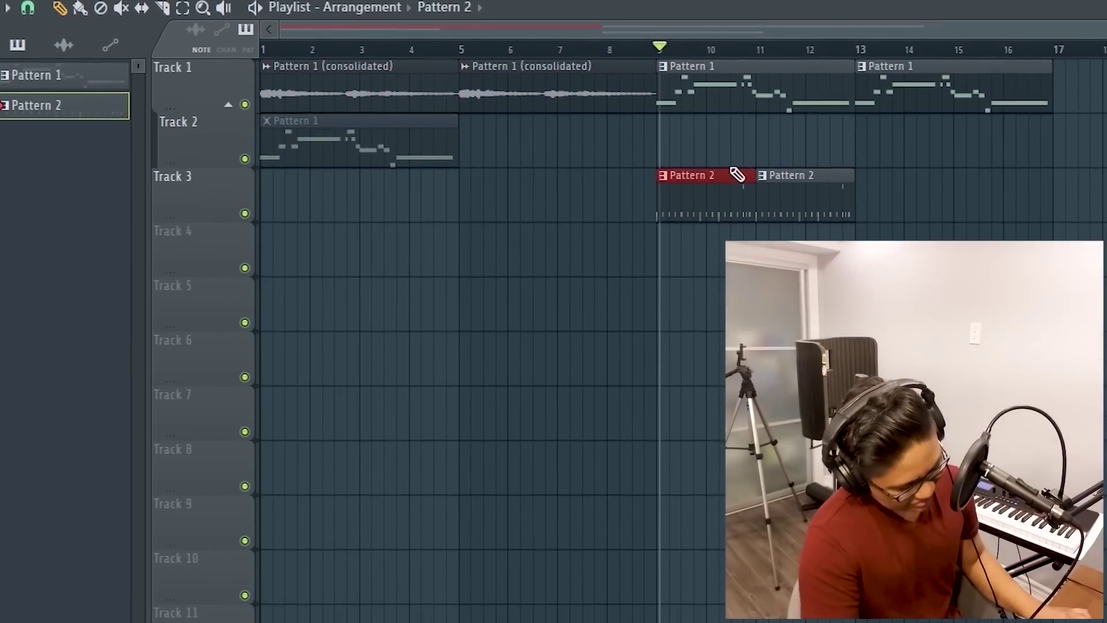
key("ctrl+alt+c")
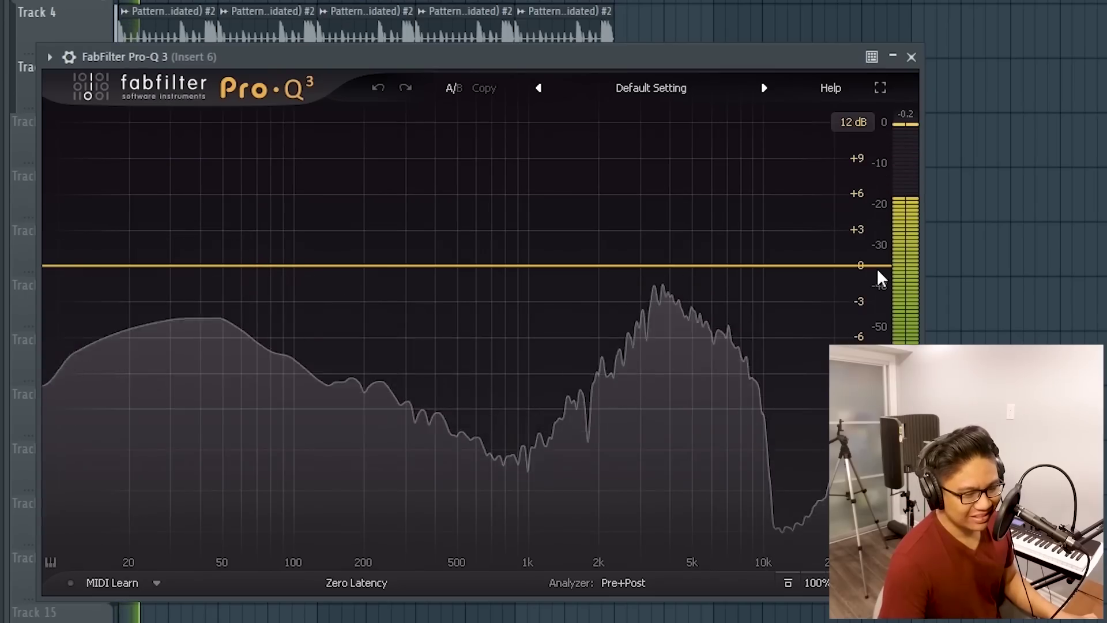
left_click_drag(877, 277, 618, 265)
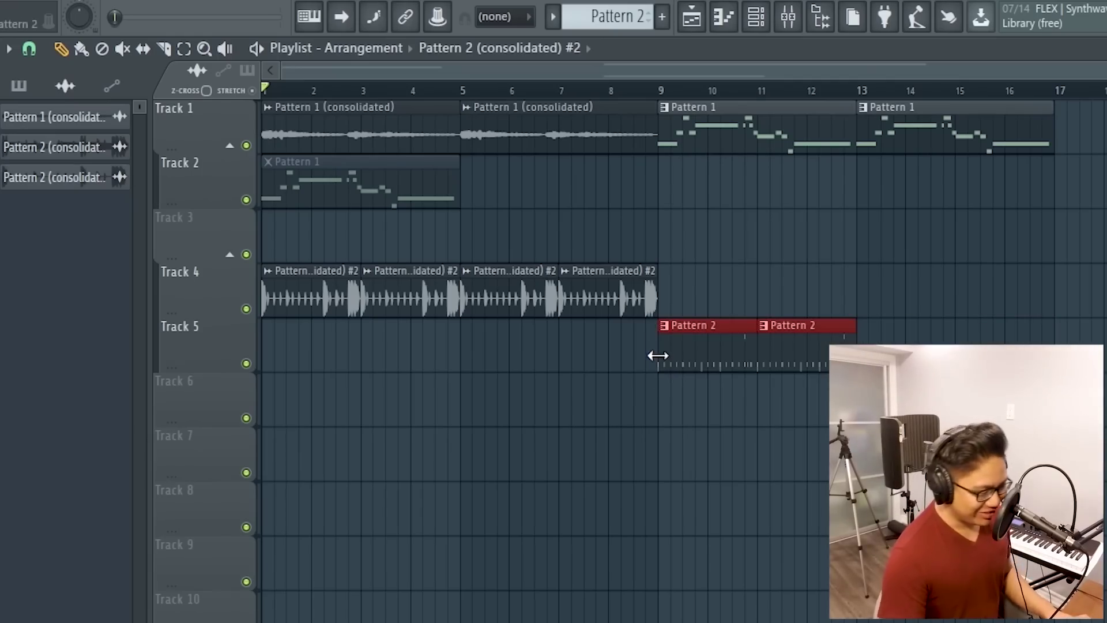
key("ctrl+b")
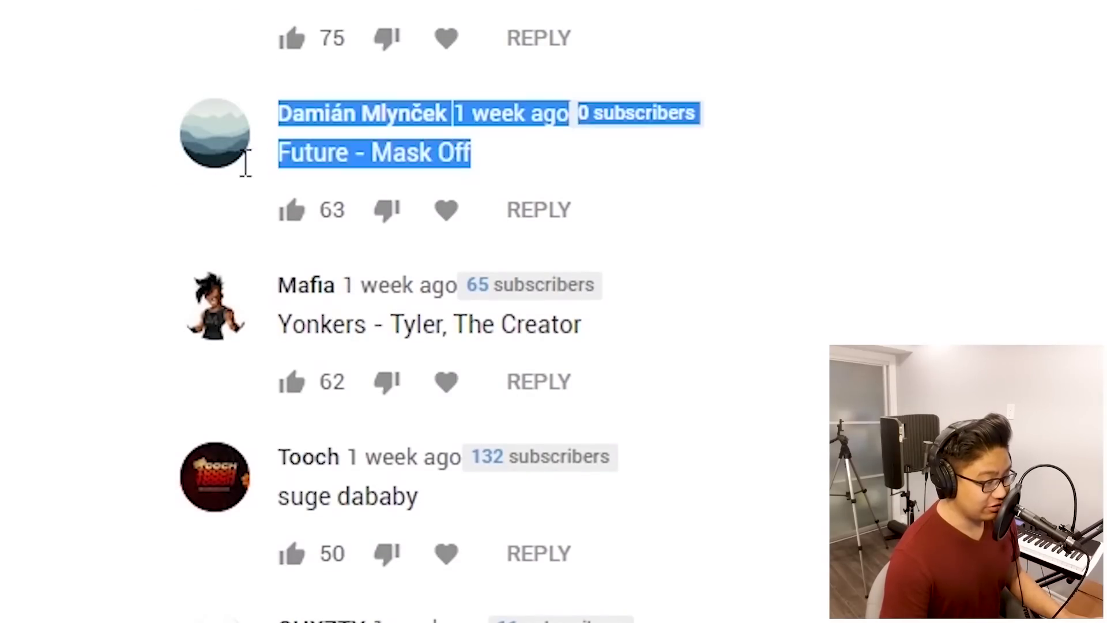
Highlight the Yonkers, Praise the Lord and HUMBLE song requests in the YouTube comments
triple_click(741, 320)
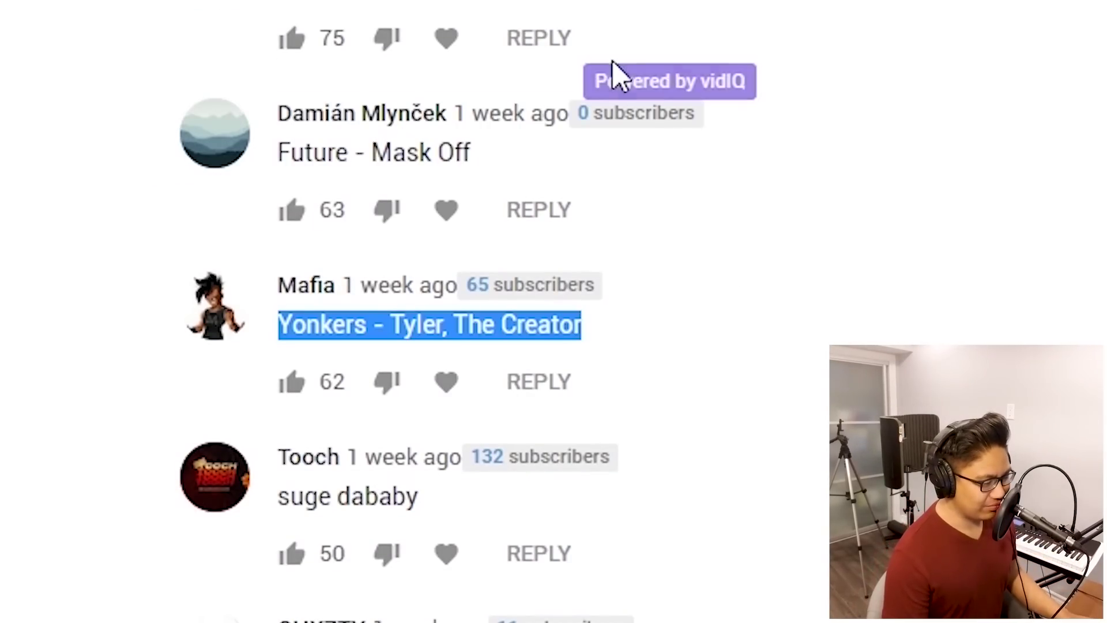
scroll(357, 515, "down", 6)
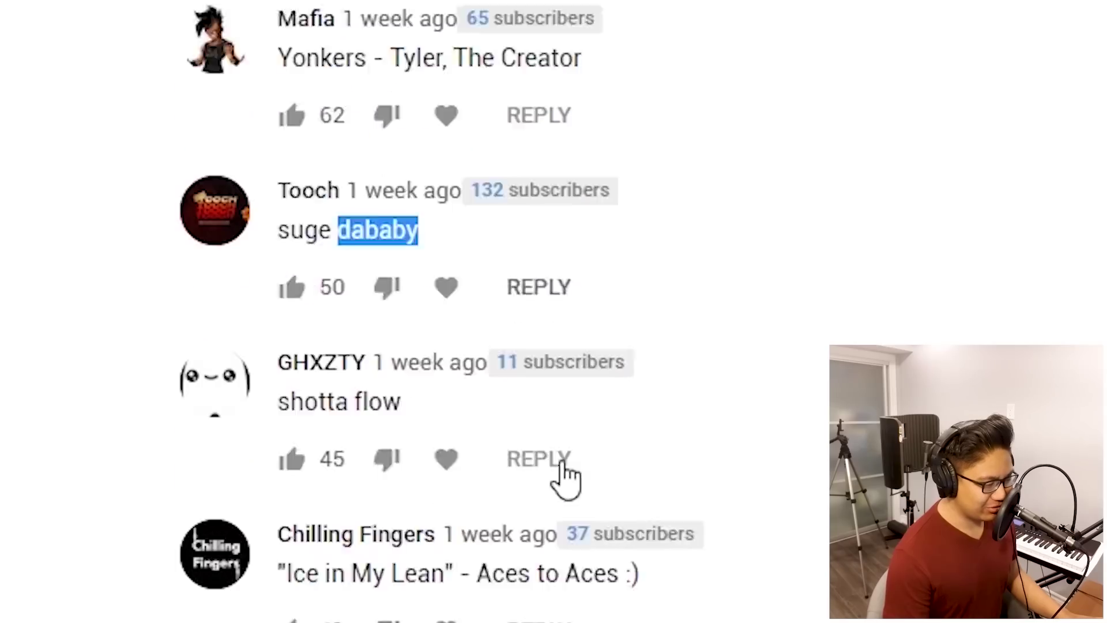
left_click(421, 510)
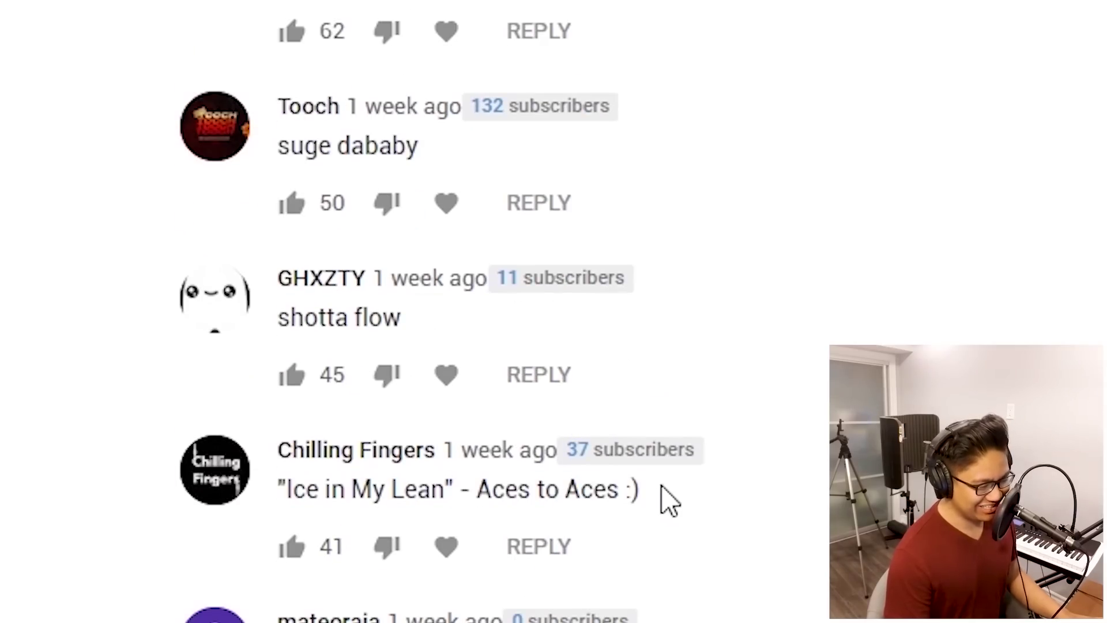
scroll(669, 499, "down", 6)
left_click_drag(511, 527, 319, 499)
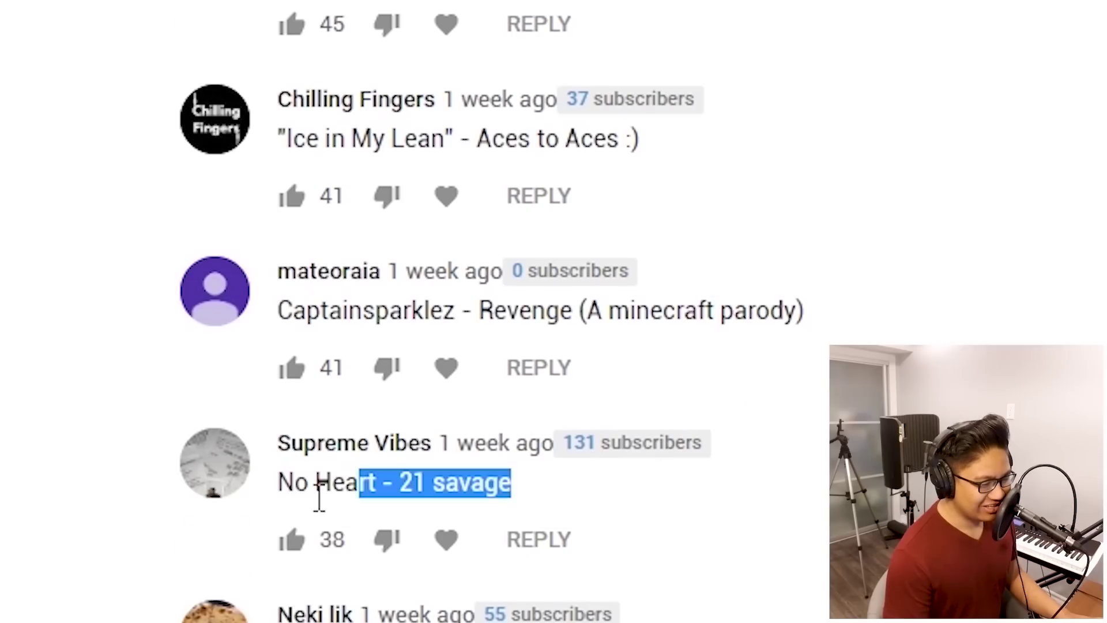
scroll(602, 511, "down", 6)
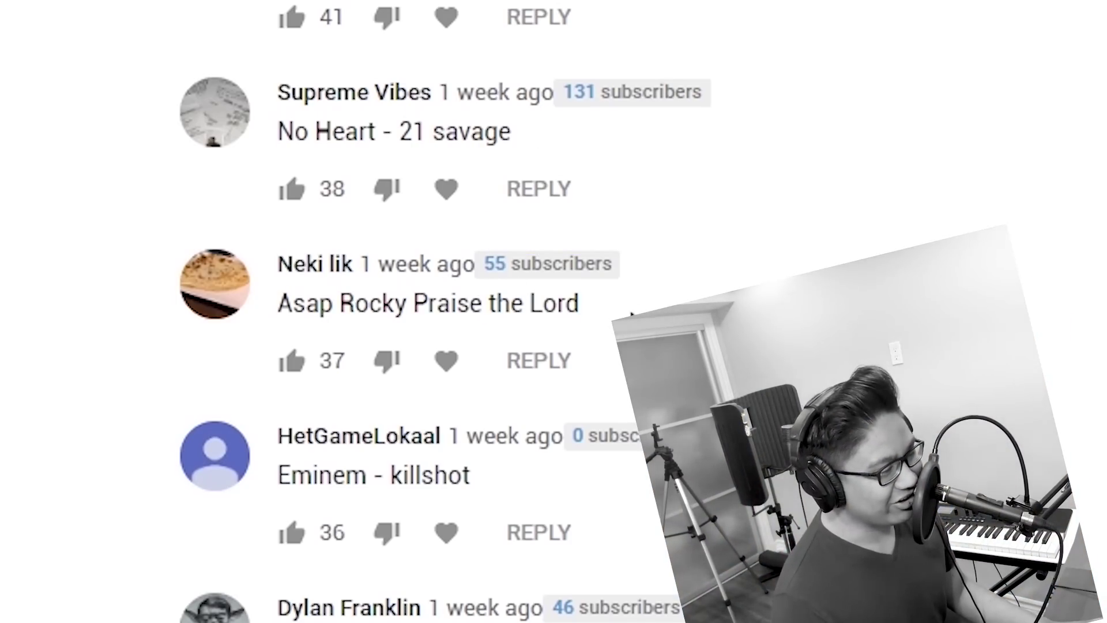
left_click_drag(631, 314, 452, 357)
left_click_drag(508, 479, 343, 474)
scroll(606, 514, "down", 5)
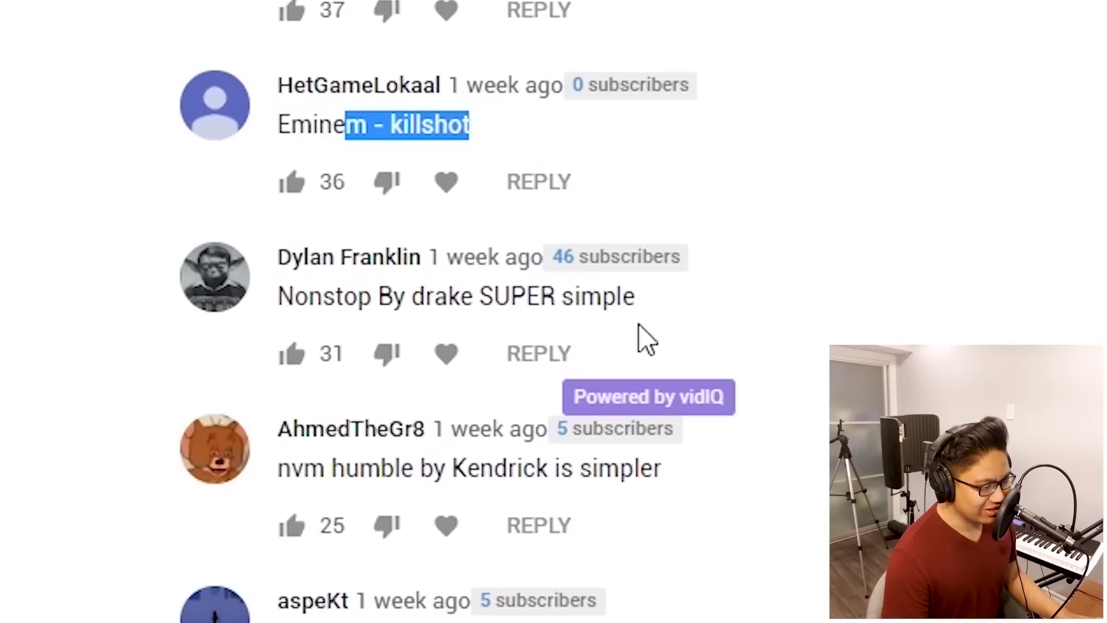
left_click_drag(637, 300, 615, 300)
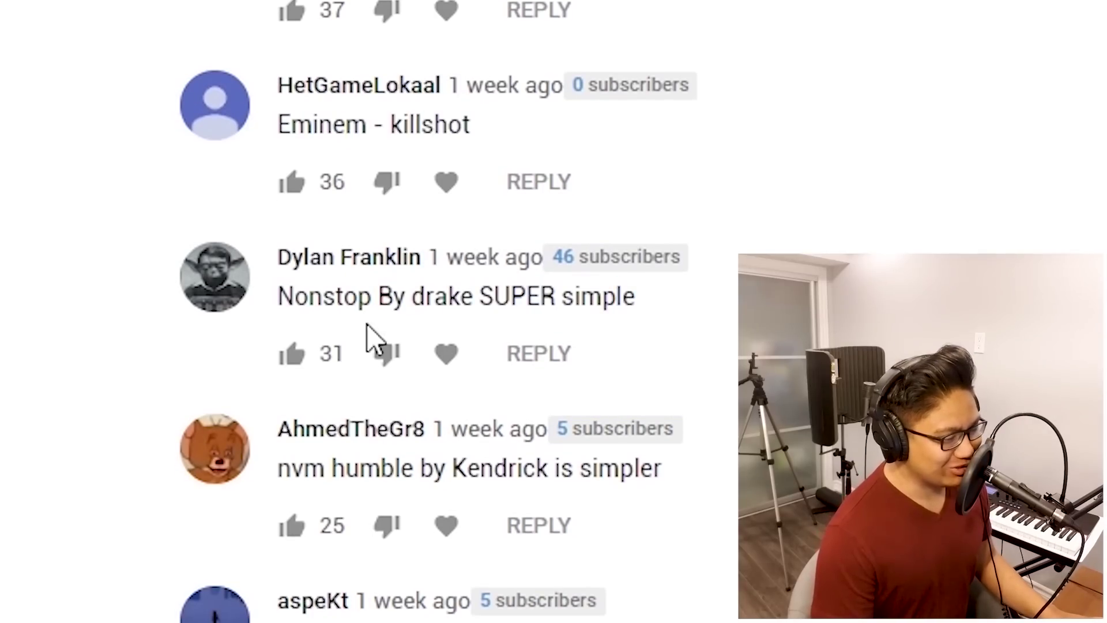
left_click_drag(698, 455, 555, 479)
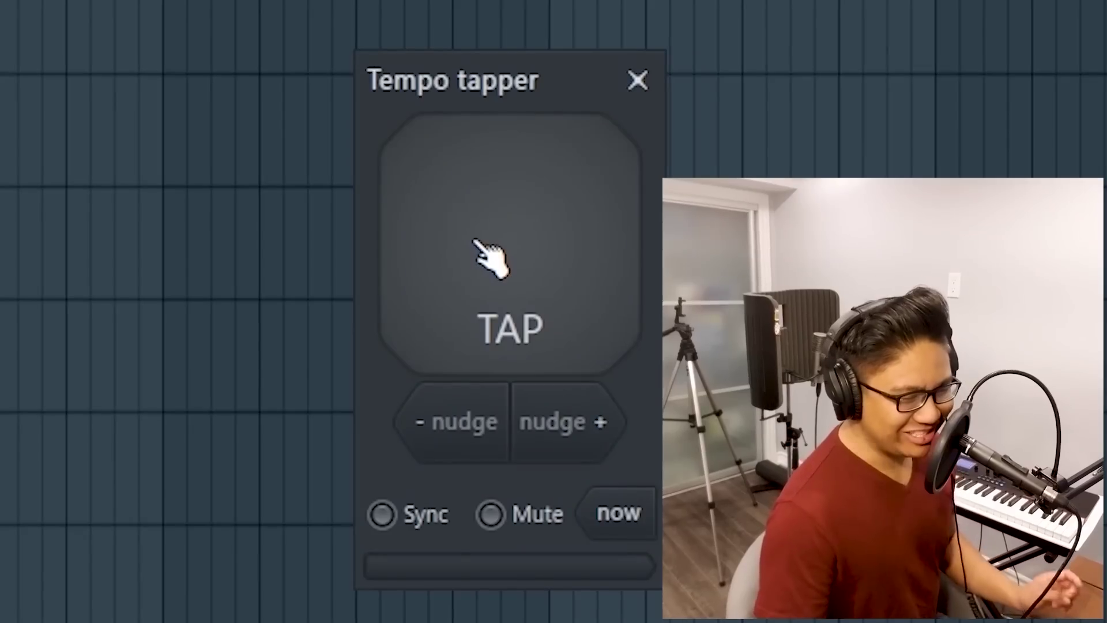
Tap the Tempo tapper until it settles at 161 BPM, then close it
left_click(456, 254)
left_click(455, 257)
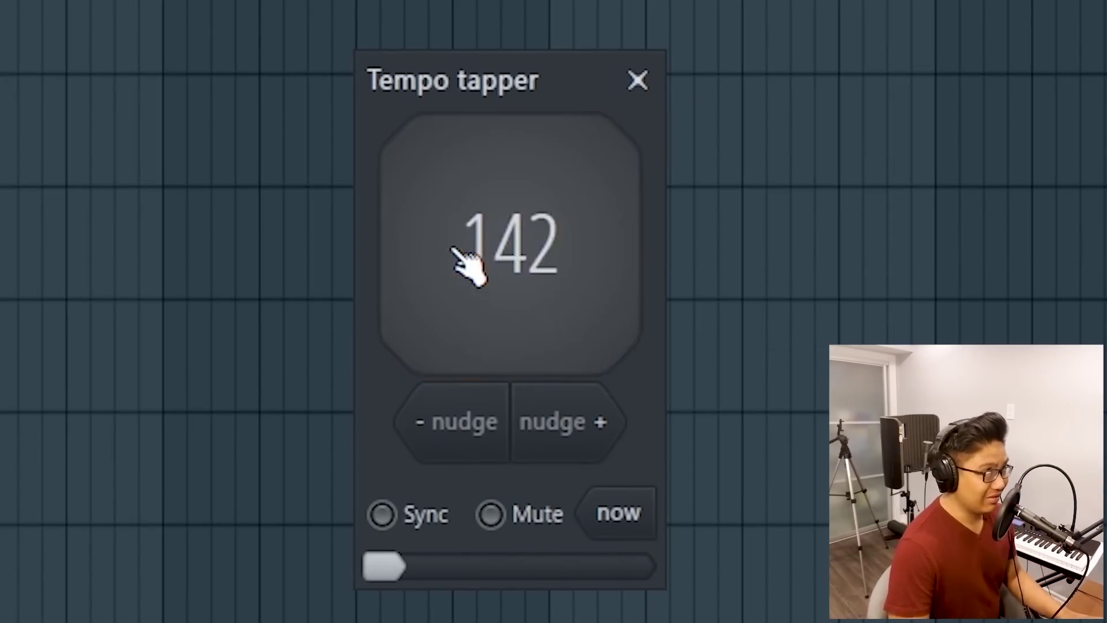
left_click(457, 253)
left_click(454, 251)
left_click(586, 209)
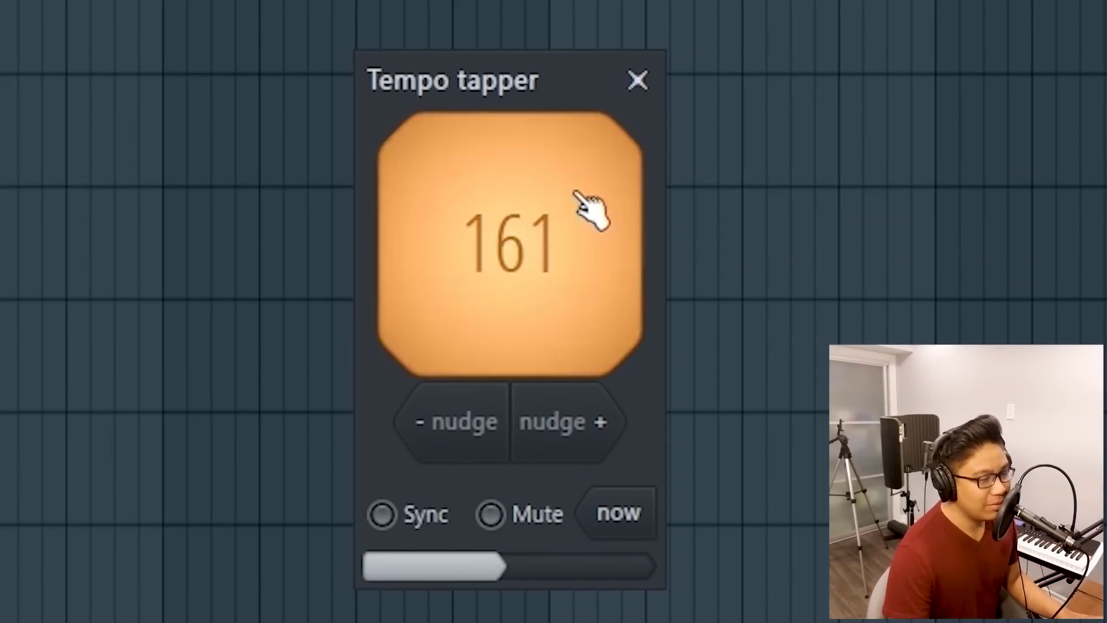
left_click(637, 80)
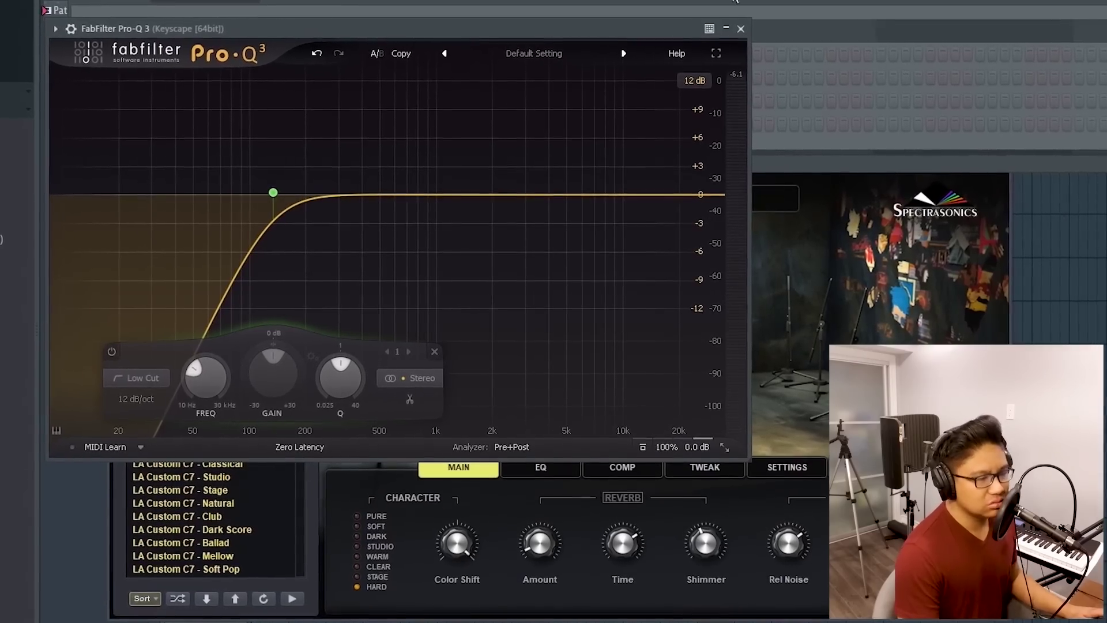
Bring the Channel Rack back to the front with F6
key("F6")
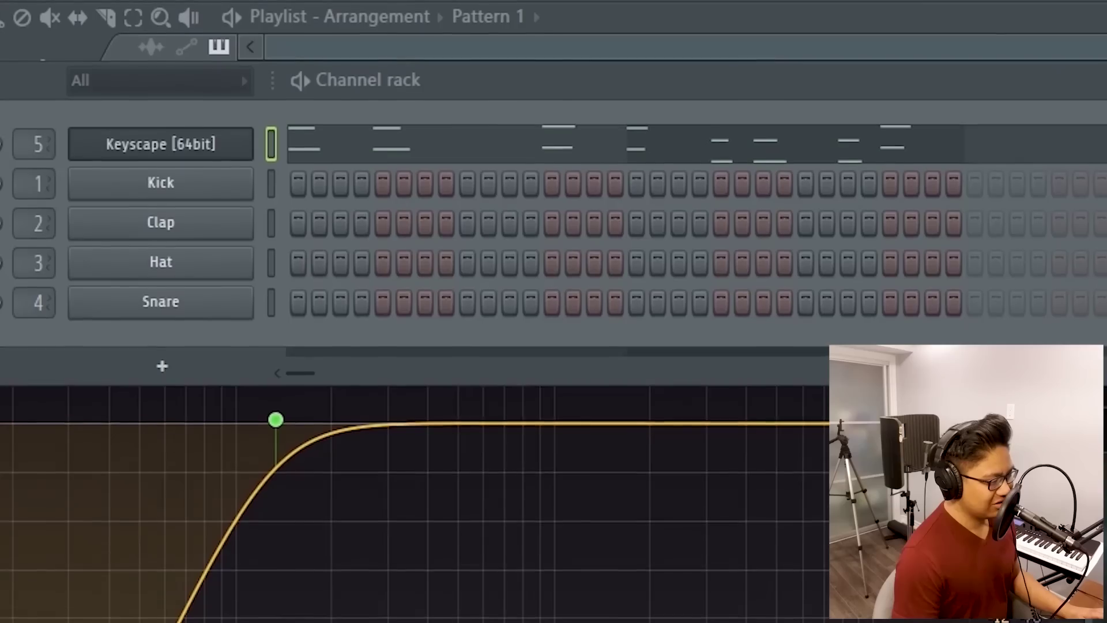
Replace the Snare with Cxdy - Clap (6), add the drum (9) sample, and turn on two of its steps
left_click_drag(207, 533, 346, 350)
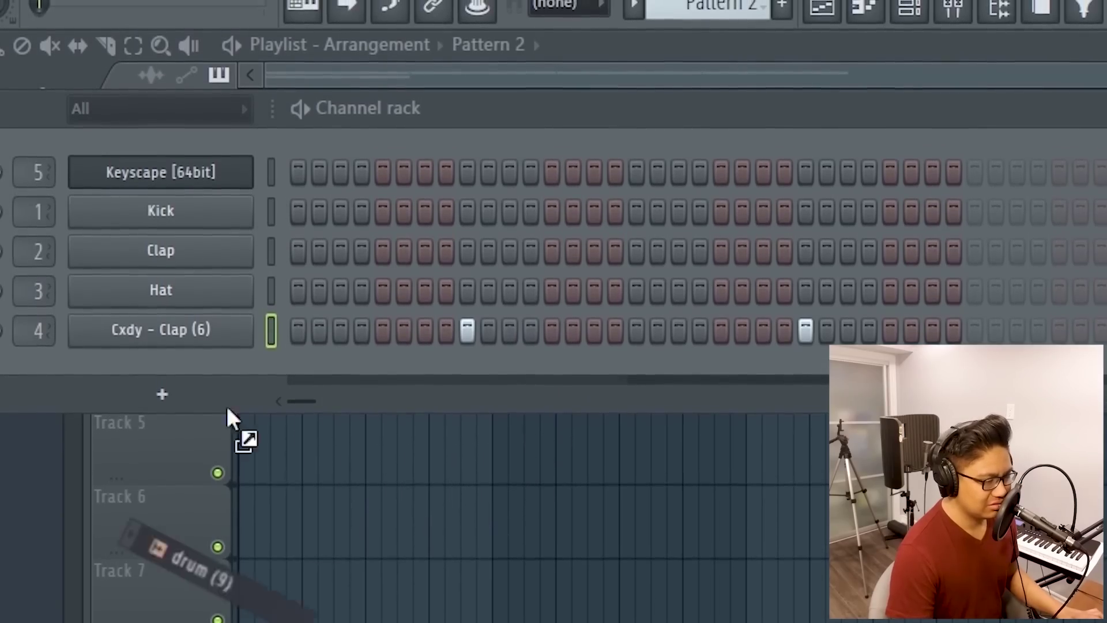
left_click_drag(230, 418, 440, 383)
key("space")
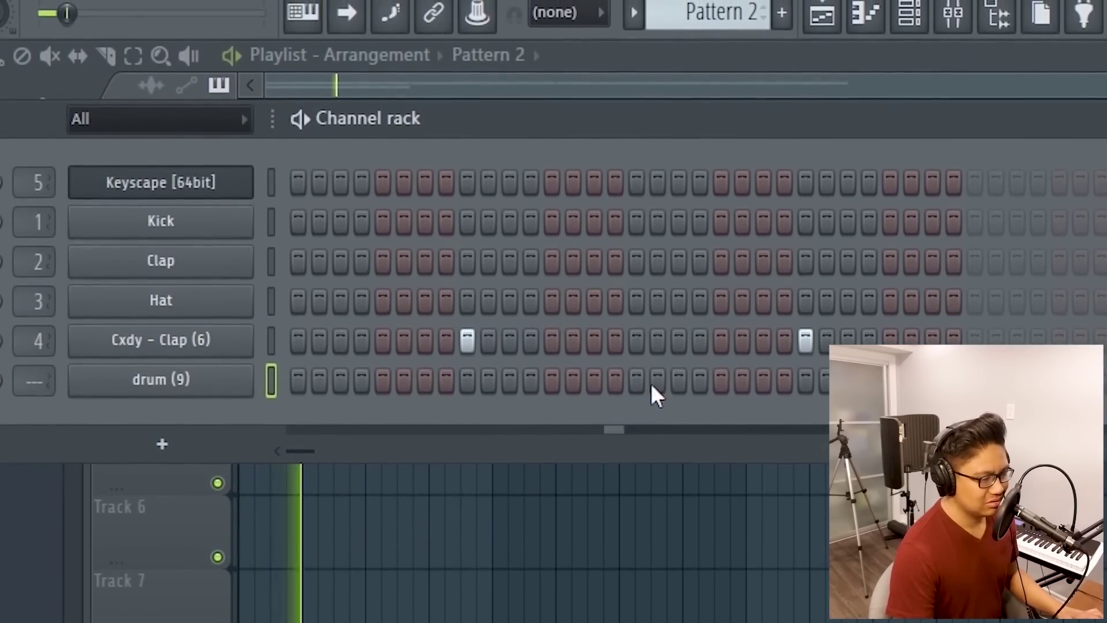
left_click(678, 379)
left_click(764, 384)
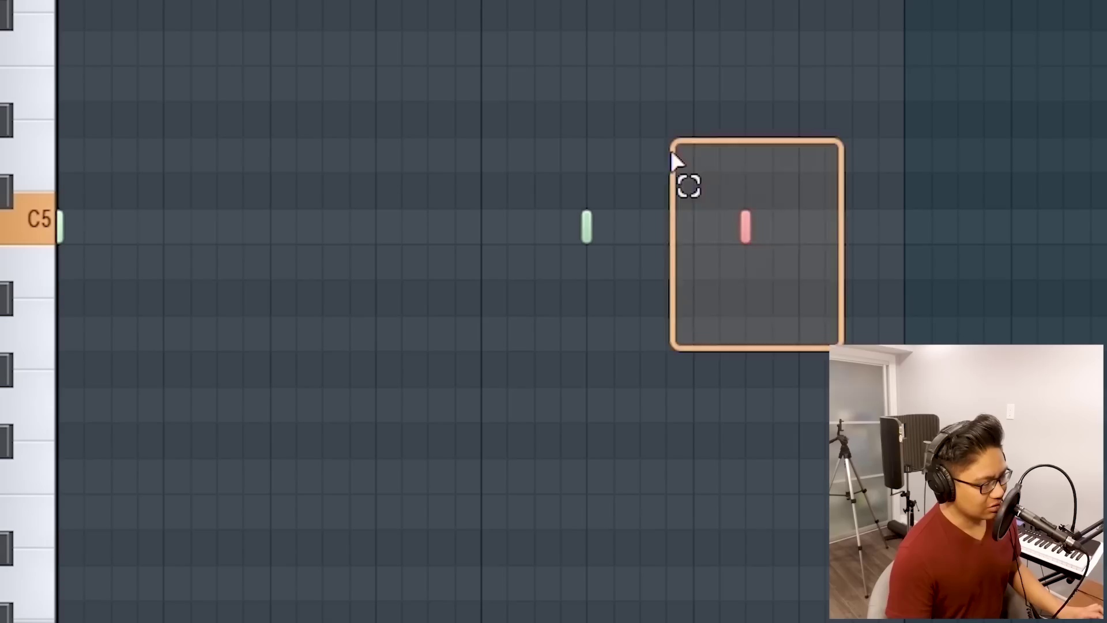
Lower both C5 notes a semitone and raise them an octave
left_click_drag(687, 168, 339, 116)
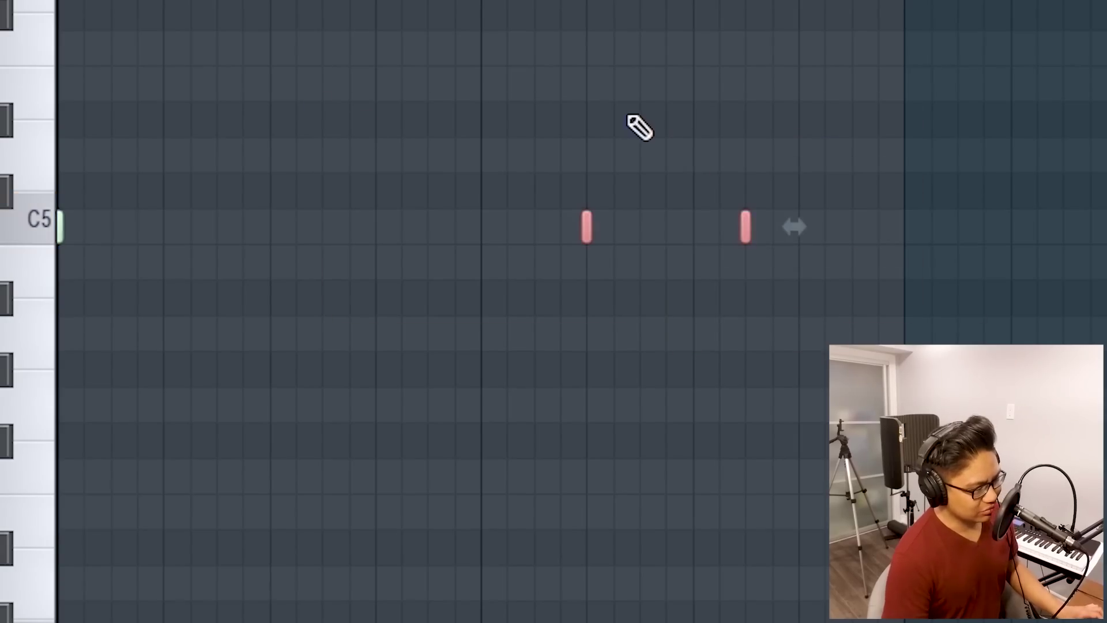
key("space")
key("shift+Down")
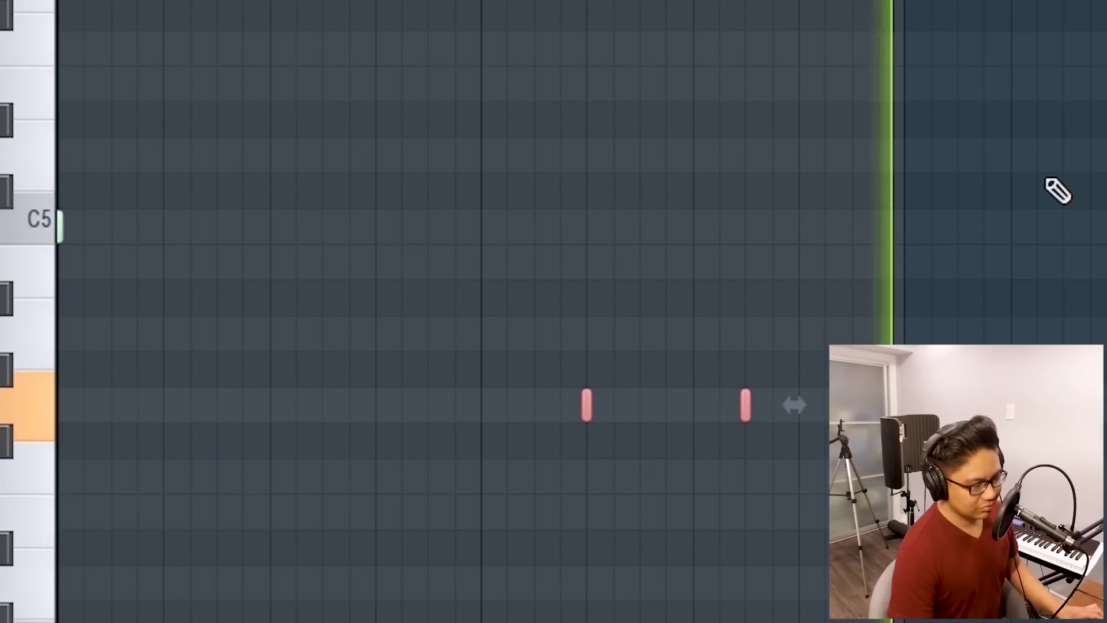
key("ctrl+Up")
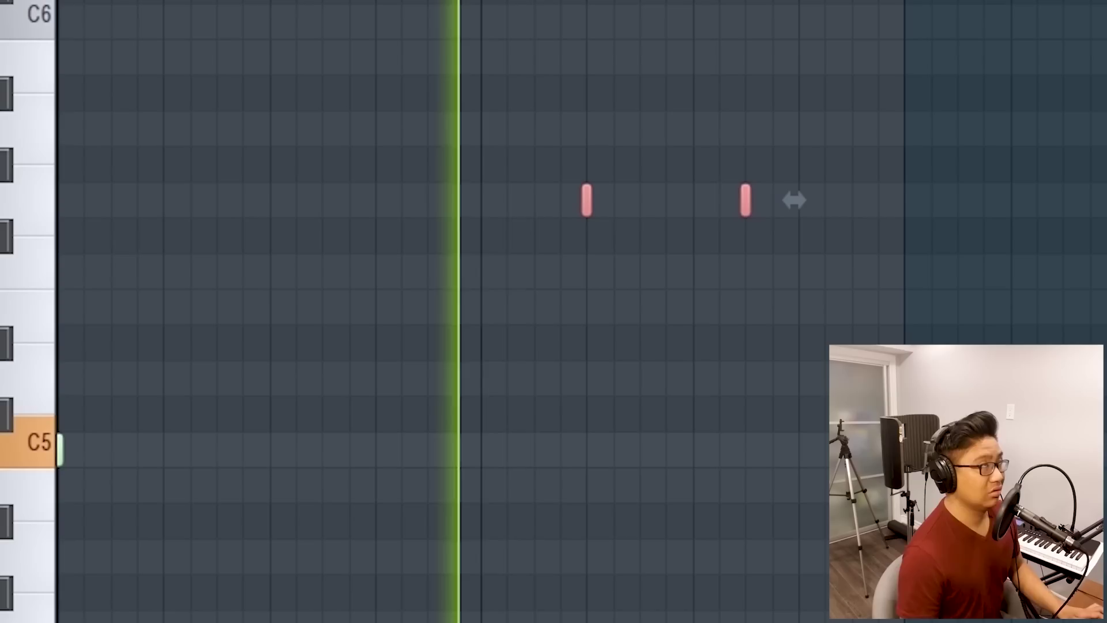
key("space")
Move the right-hand note down a semitone and one step later
left_click_drag(902, 322, 695, 185)
key("shift+Down")
key("shift+Right")
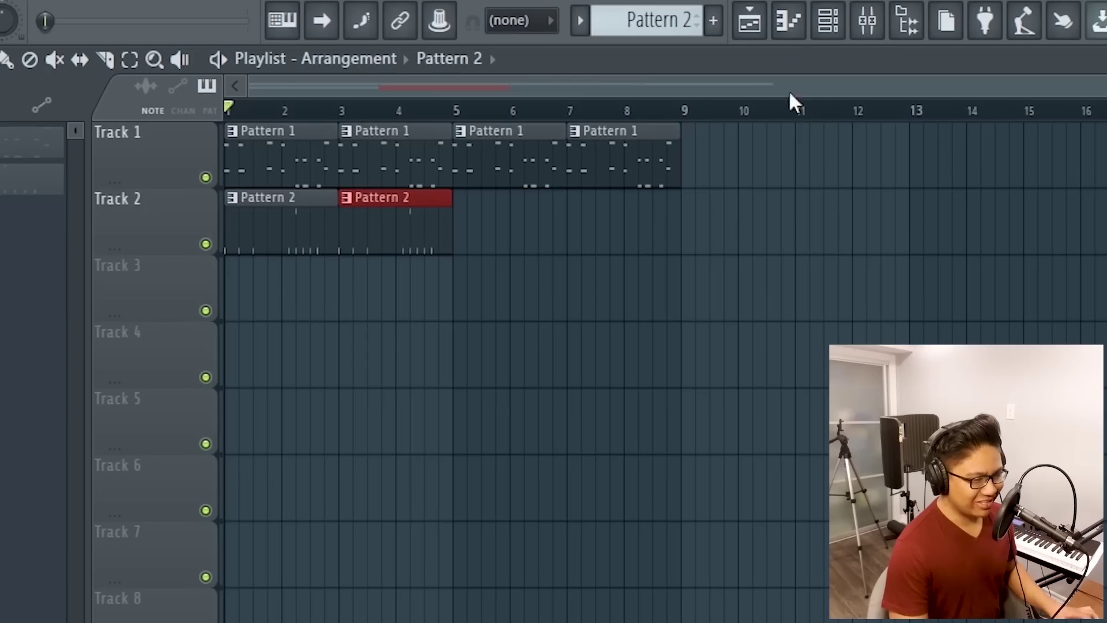
Bring up the Channel Rack from the toolbar
left_click(828, 19)
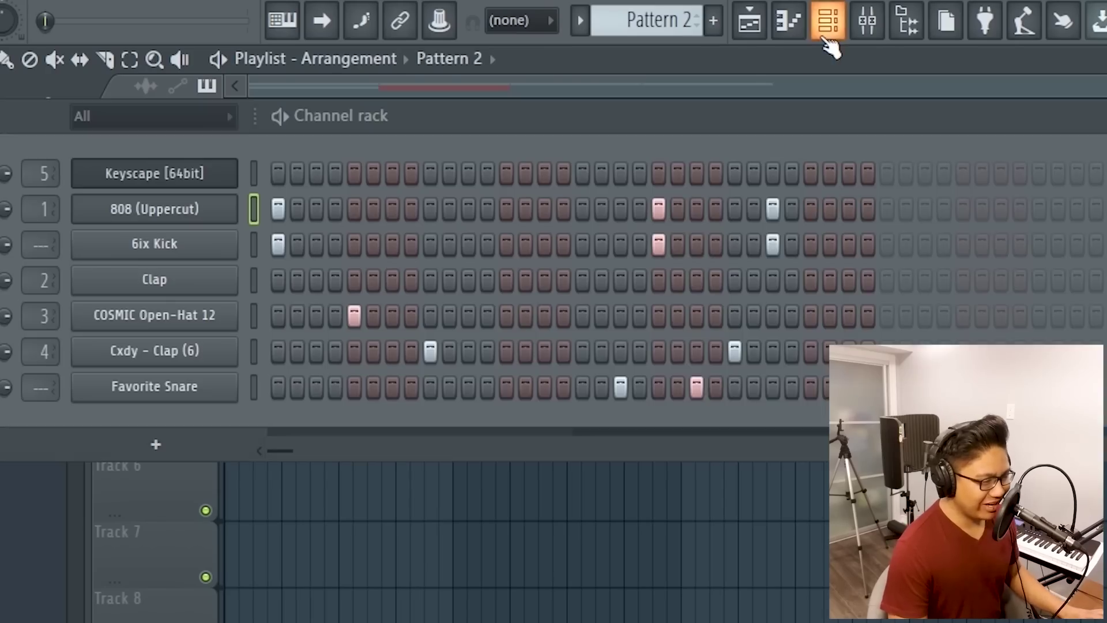